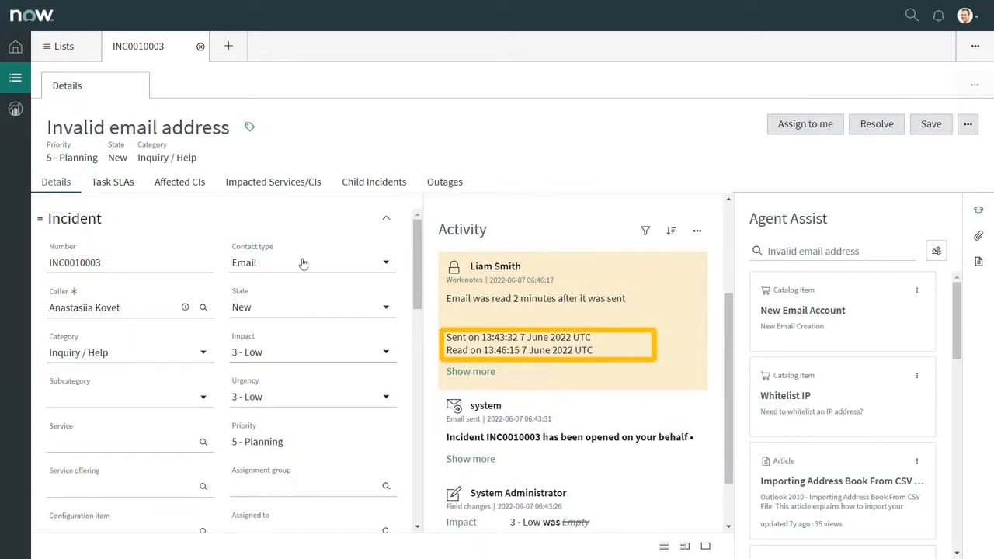
Leave the incident and return to the System Administration home page.
{"action": "left_click", "coordinate": [15, 48]}
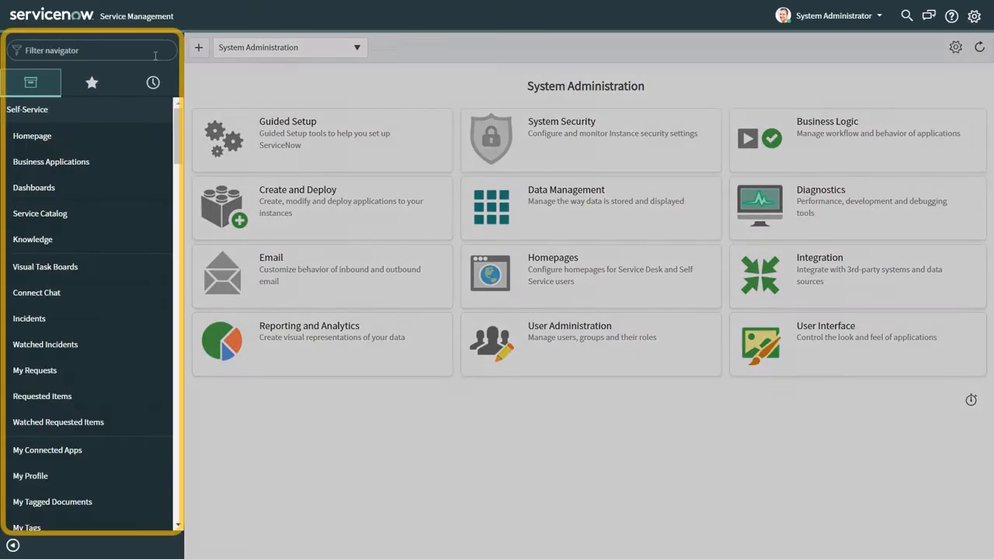
Search All Available Applications for Email Tracking and start installing it.
{"action": "type", "text": "All"}
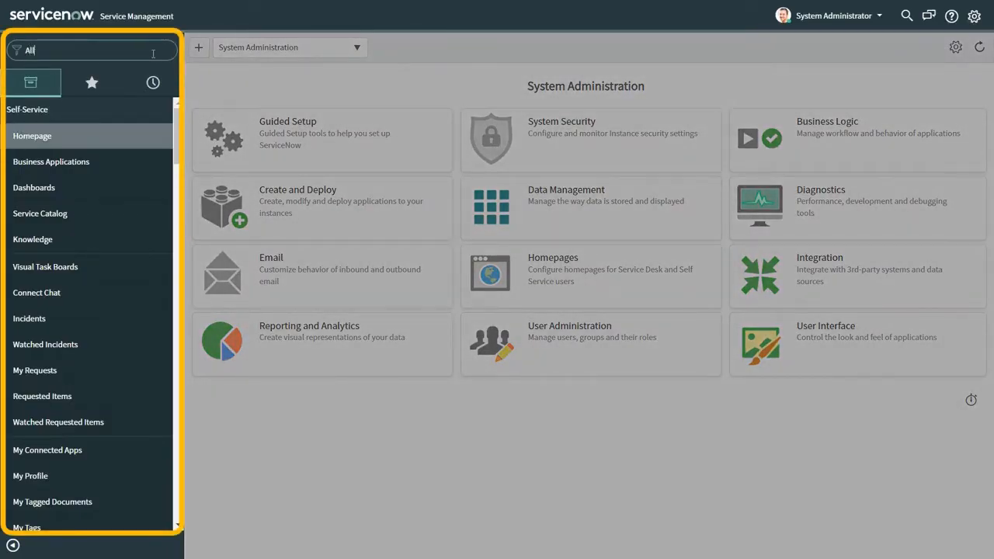
{"action": "type", "text": " avail"}
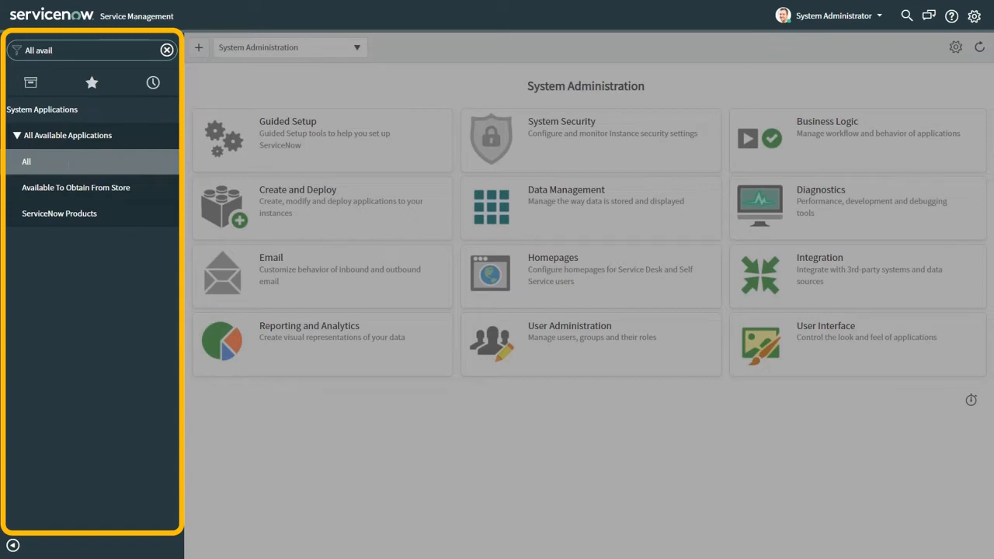
{"action": "left_click", "coordinate": [67, 165]}
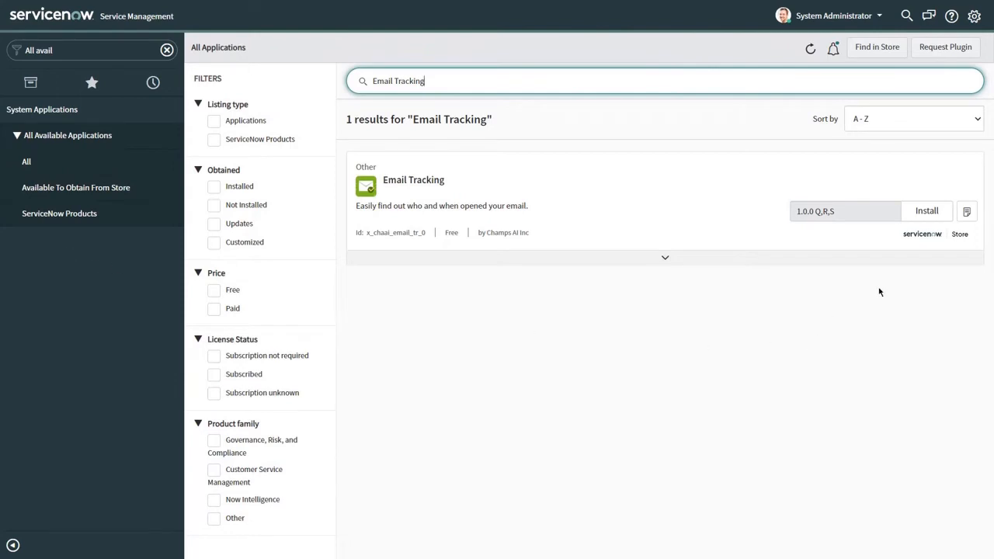
{"action": "left_click", "coordinate": [929, 212]}
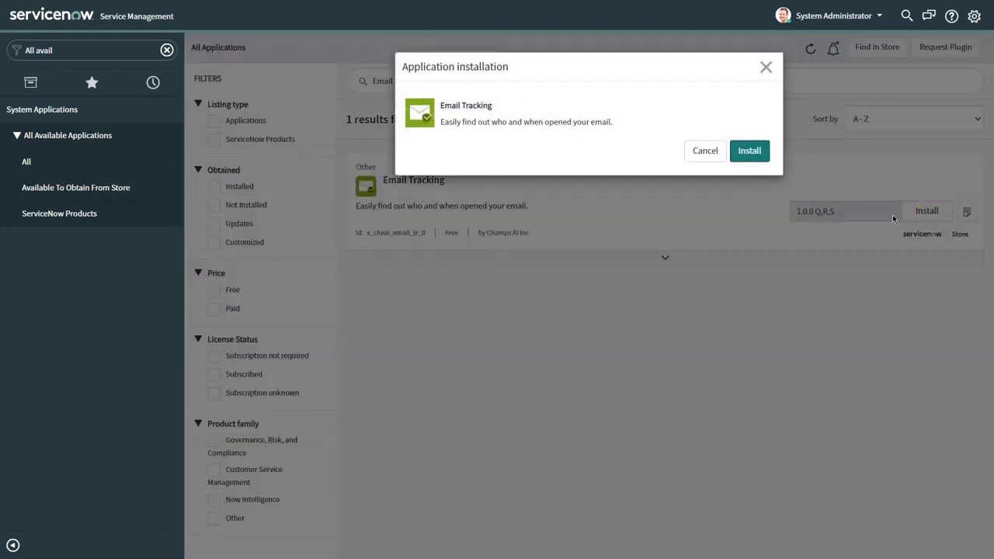
Confirm the Email Tracking install and close the dialog after Success.
{"action": "left_click", "coordinate": [750, 154]}
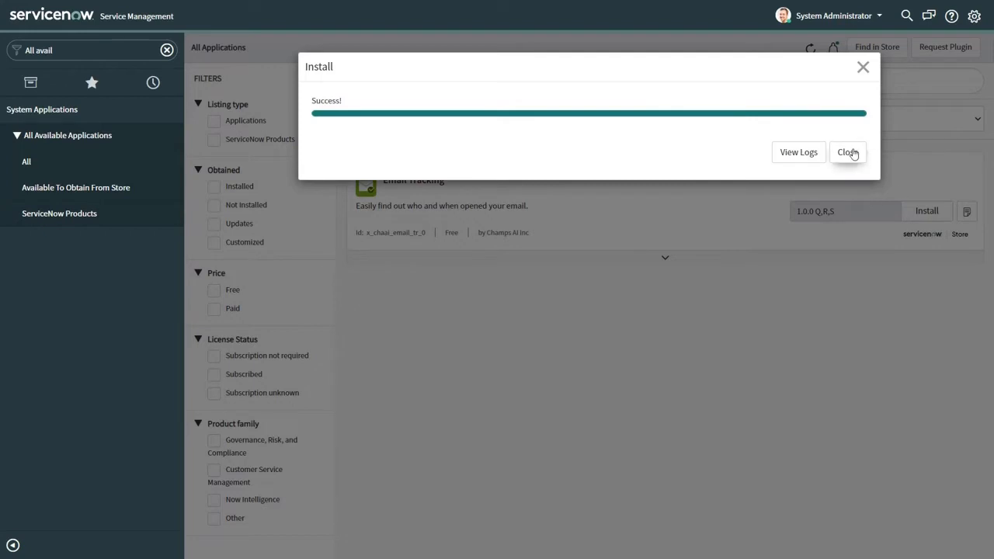
{"action": "left_click", "coordinate": [852, 153]}
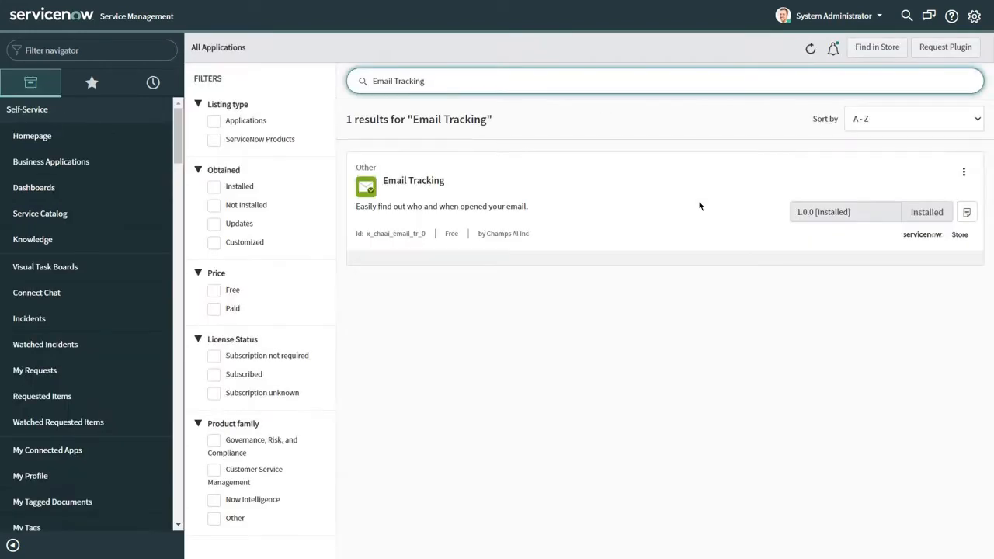
Find Email Tracking in the navigator and add it to favourites.
{"action": "left_click", "coordinate": [65, 51]}
{"action": "type", "text": "Email Tracking"}
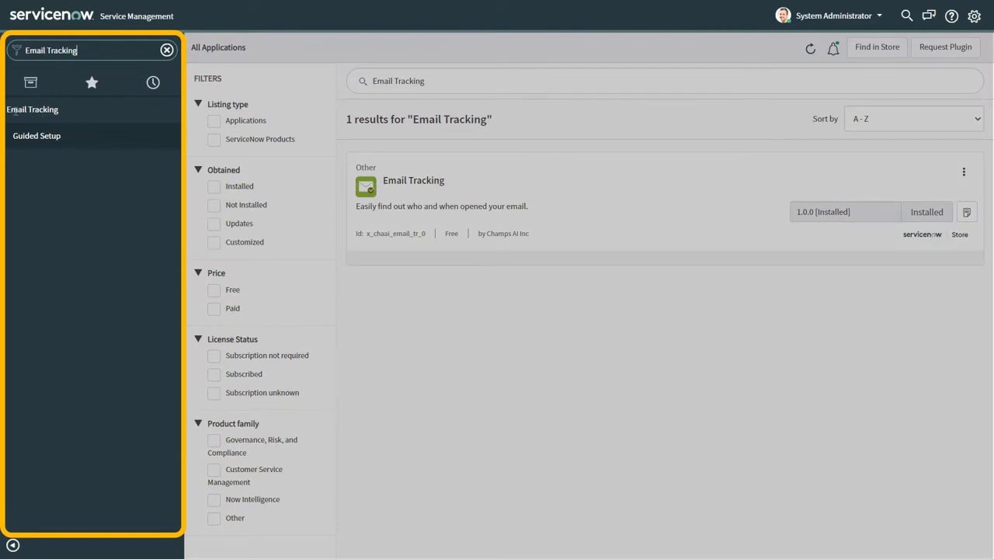
{"action": "left_click", "coordinate": [14, 109]}
{"action": "left_click", "coordinate": [169, 106]}
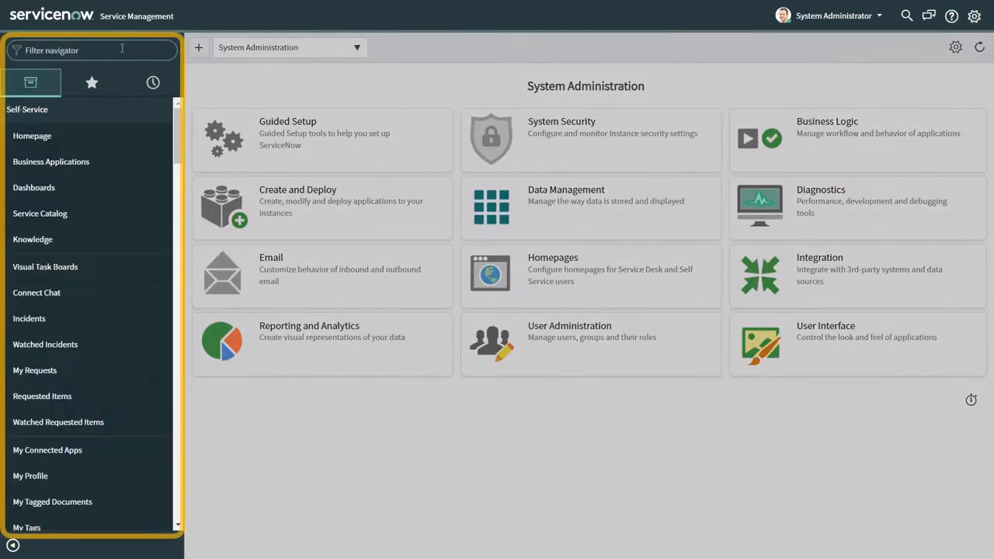
Open the Agent Workspace record from the All Workspaces list.
{"action": "type", "text": "All Workspaces"}
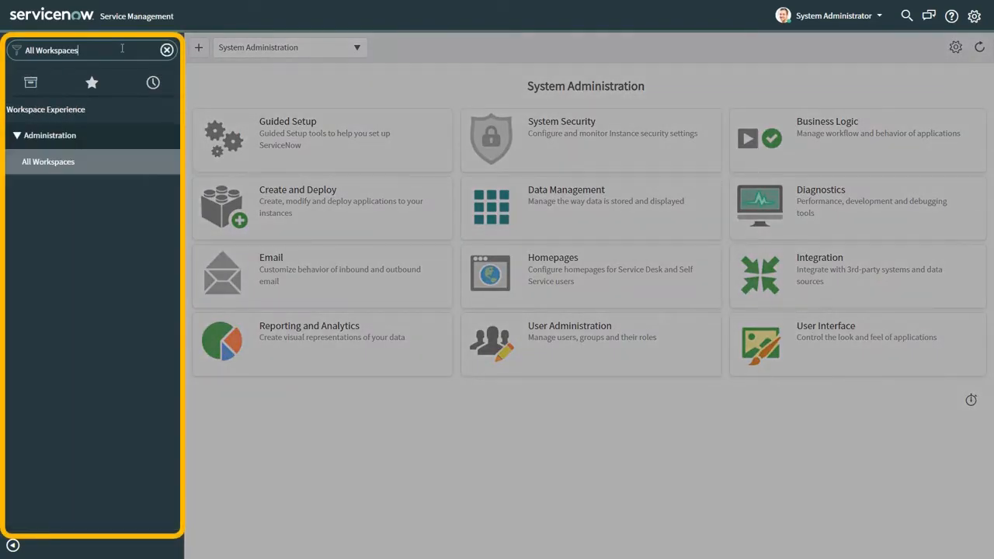
{"action": "left_click", "coordinate": [48, 162]}
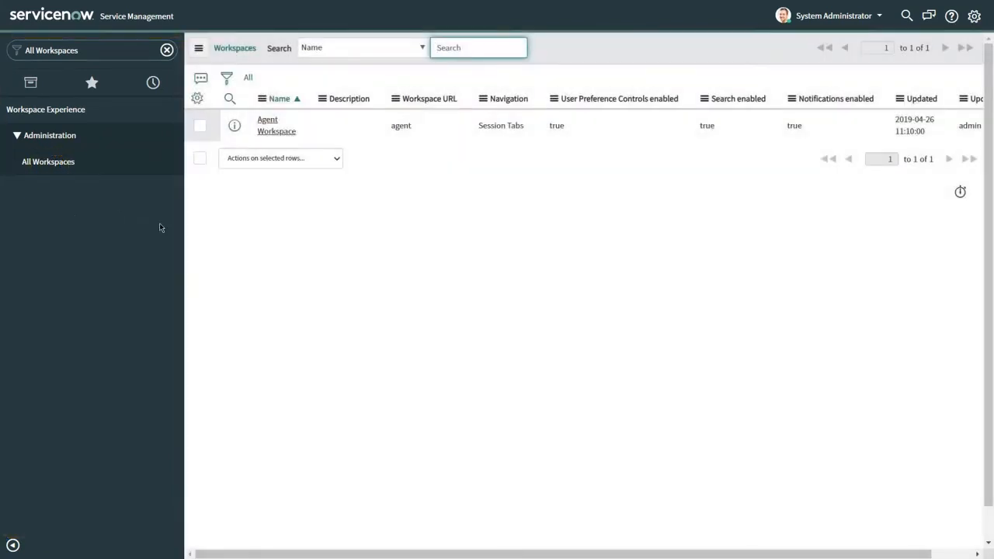
{"action": "left_click", "coordinate": [275, 128]}
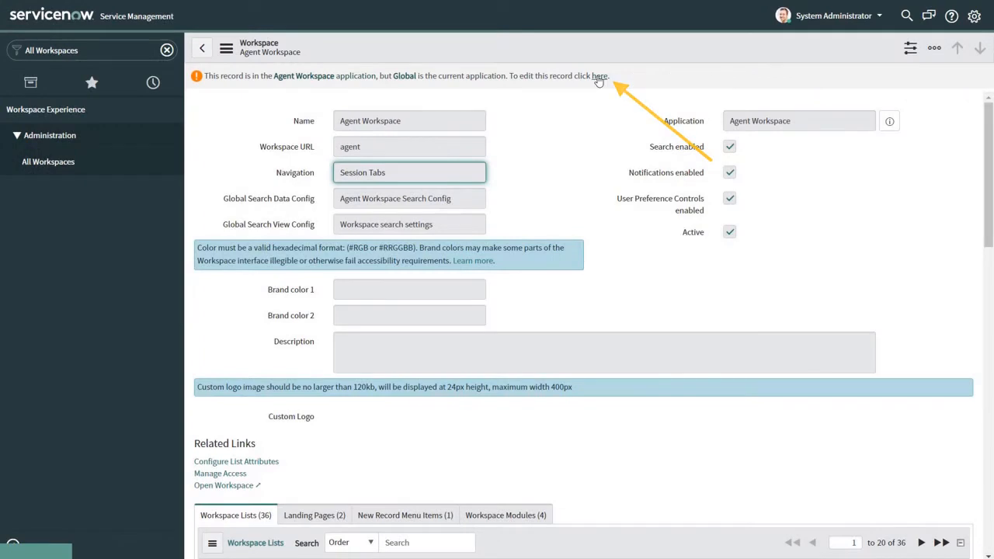
Switch to the Agent Workspace application and open the workspace in UI Builder.
{"action": "left_click", "coordinate": [600, 77]}
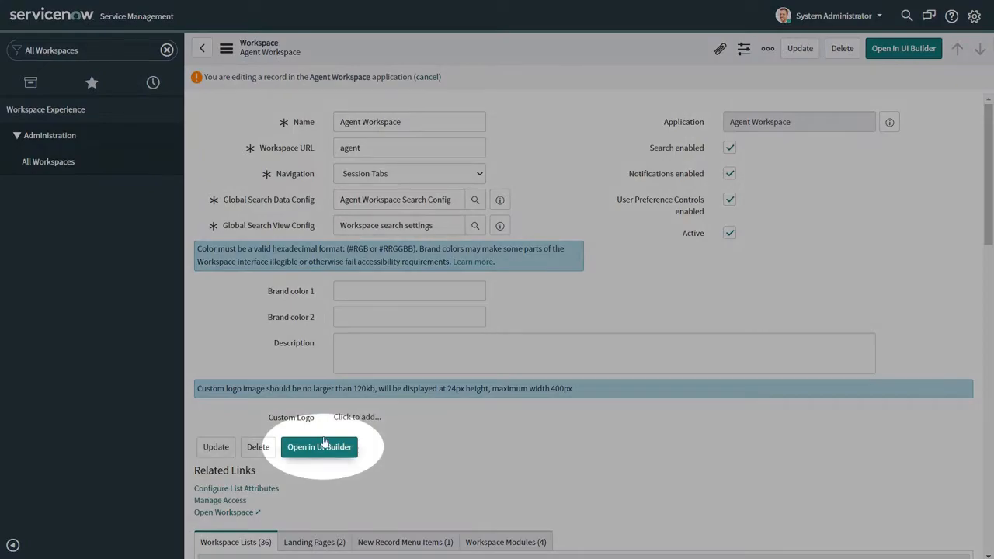
{"action": "left_click", "coordinate": [324, 445]}
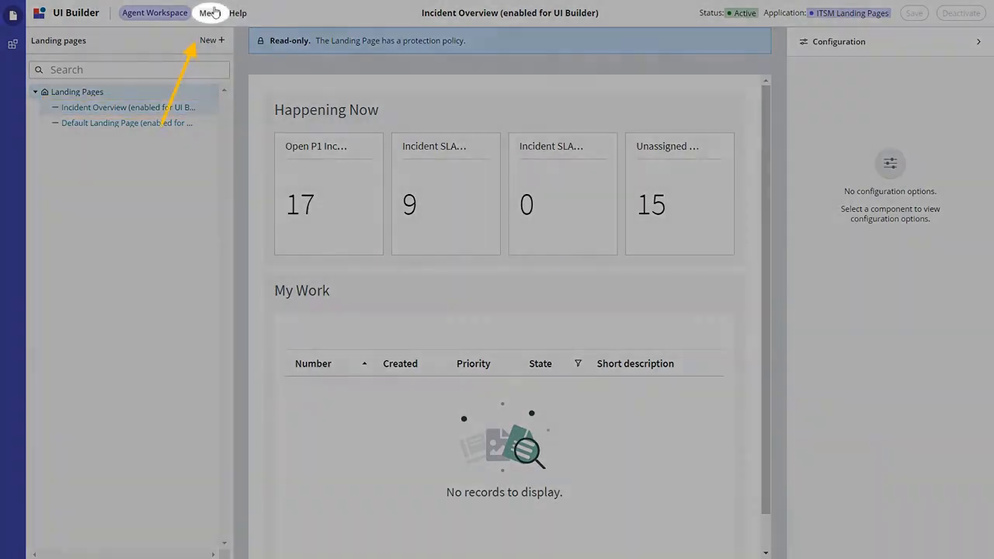
Copy the landing page into Agent Workspace as 'Default Landing Page with Email Tracking' with protection None (default).
{"action": "left_click", "coordinate": [212, 12]}
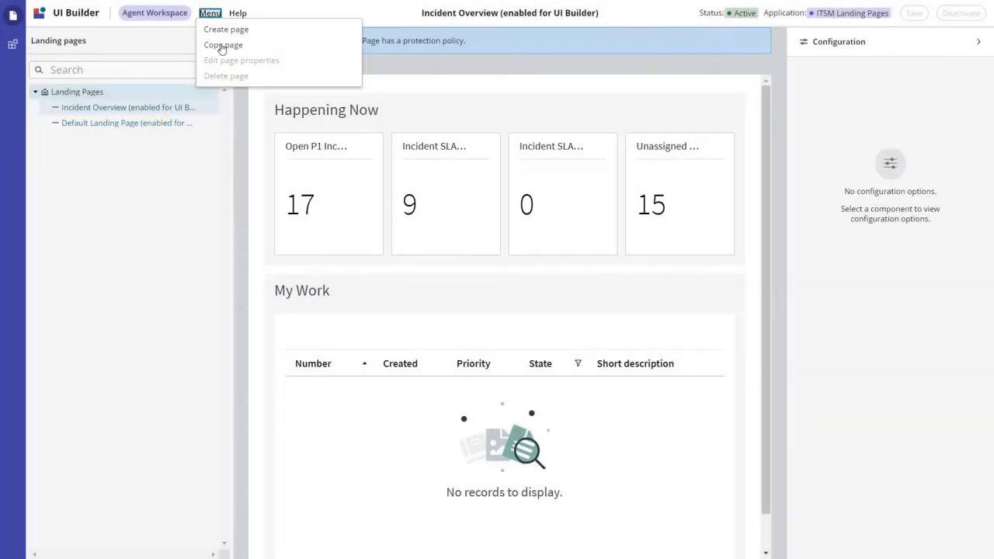
{"action": "left_click", "coordinate": [222, 46]}
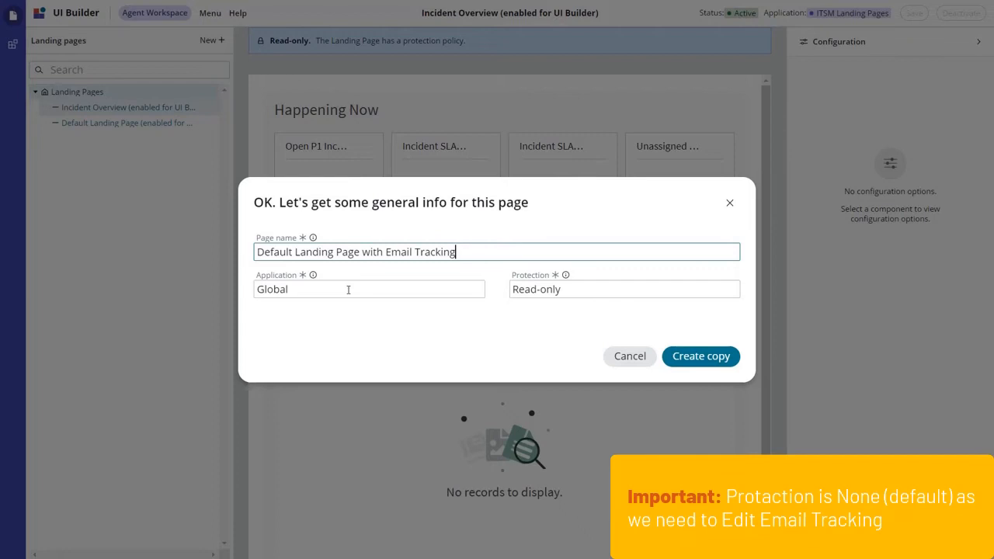
{"action": "left_click", "coordinate": [346, 288]}
{"action": "type", "text": "Agen"}
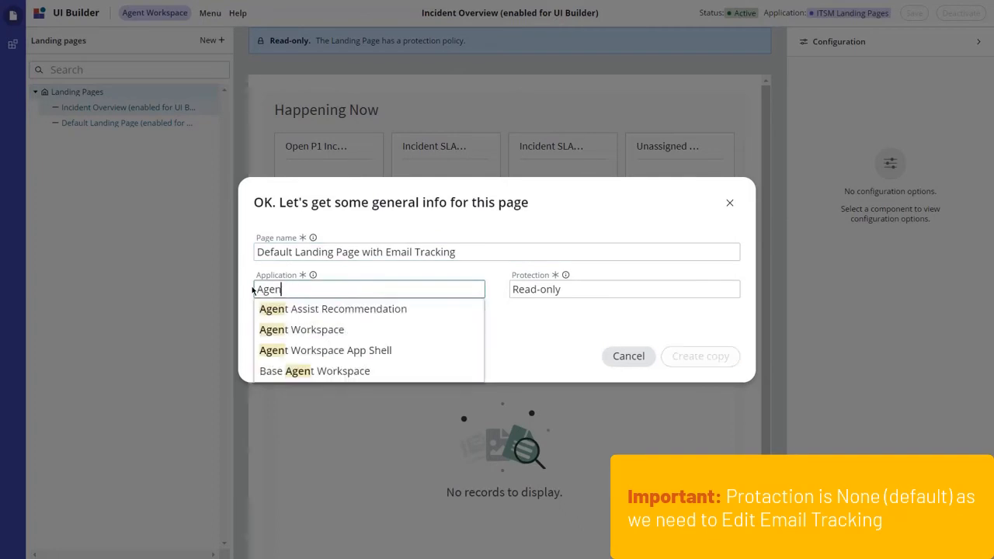
{"action": "left_click", "coordinate": [307, 330]}
{"action": "left_click", "coordinate": [655, 288]}
{"action": "key", "text": "ctrl+a"}
{"action": "type", "text": "No"}
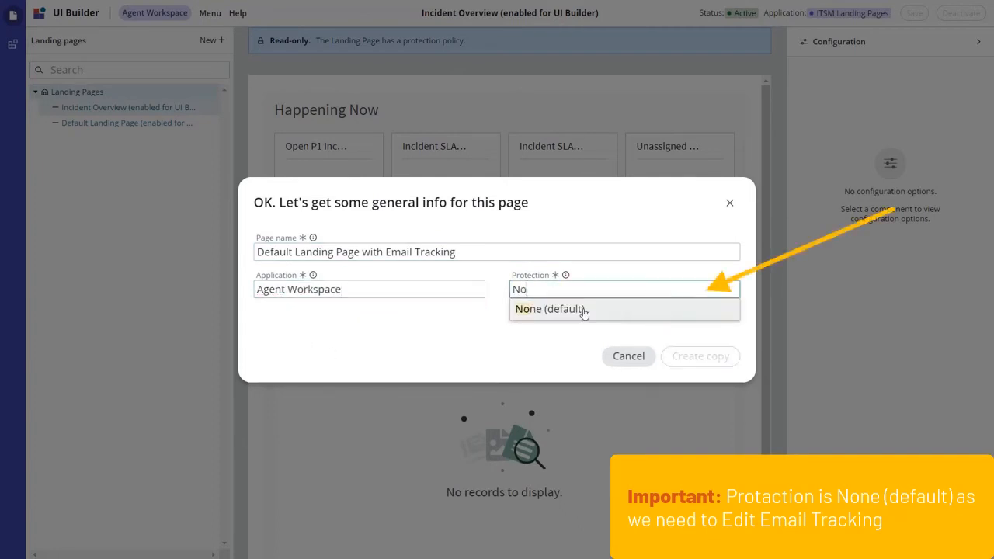
{"action": "left_click", "coordinate": [582, 310]}
{"action": "left_click", "coordinate": [701, 357]}
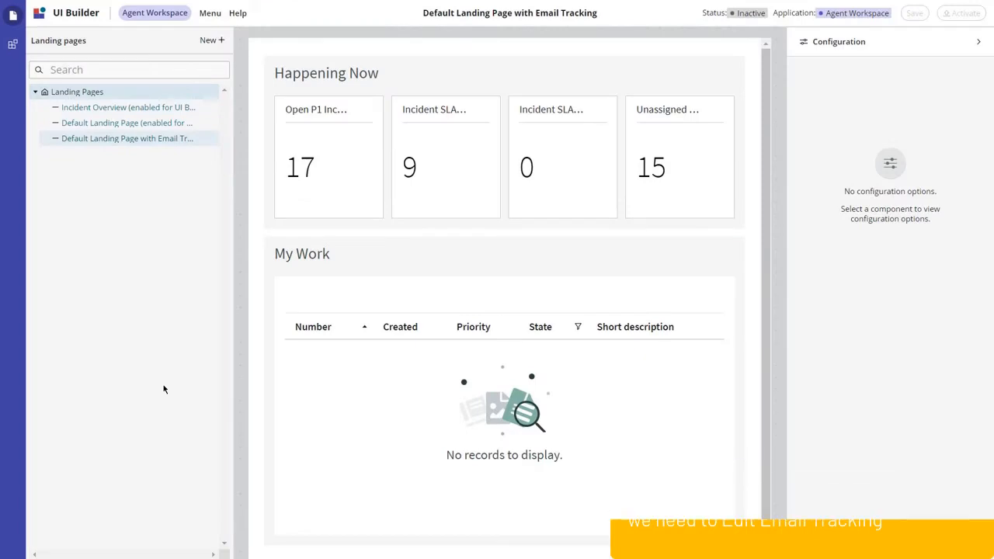
Place Email Tracking Main above My Work and activate the new landing page.
{"action": "left_click", "coordinate": [12, 45]}
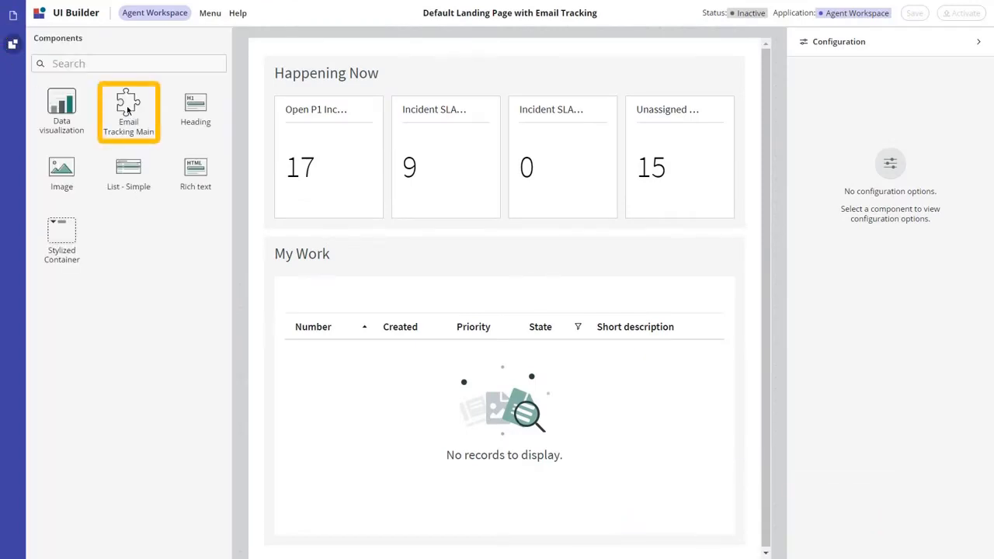
{"action": "left_click_drag", "start_coordinate": [128, 109], "coordinate": [336, 242]}
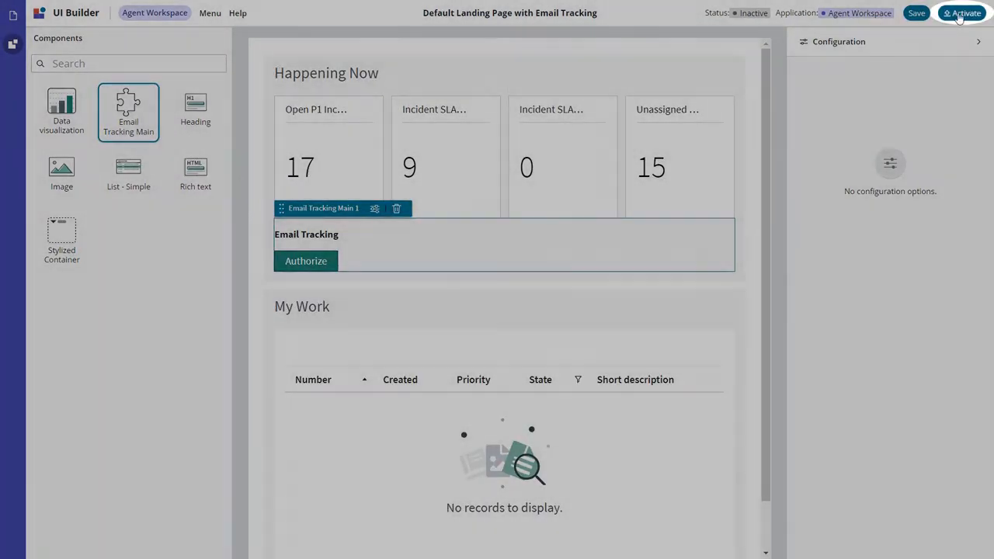
{"action": "left_click", "coordinate": [963, 14]}
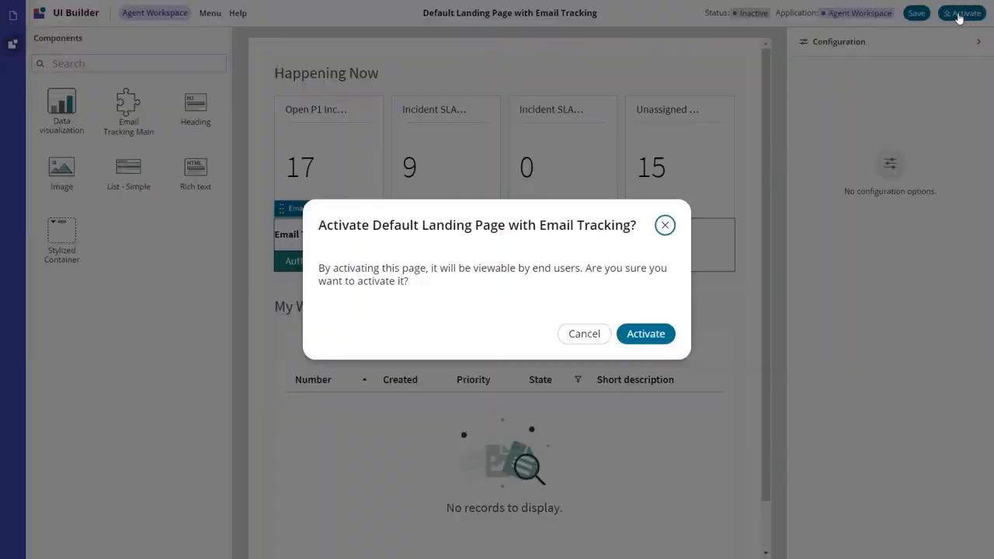
{"action": "left_click", "coordinate": [643, 334]}
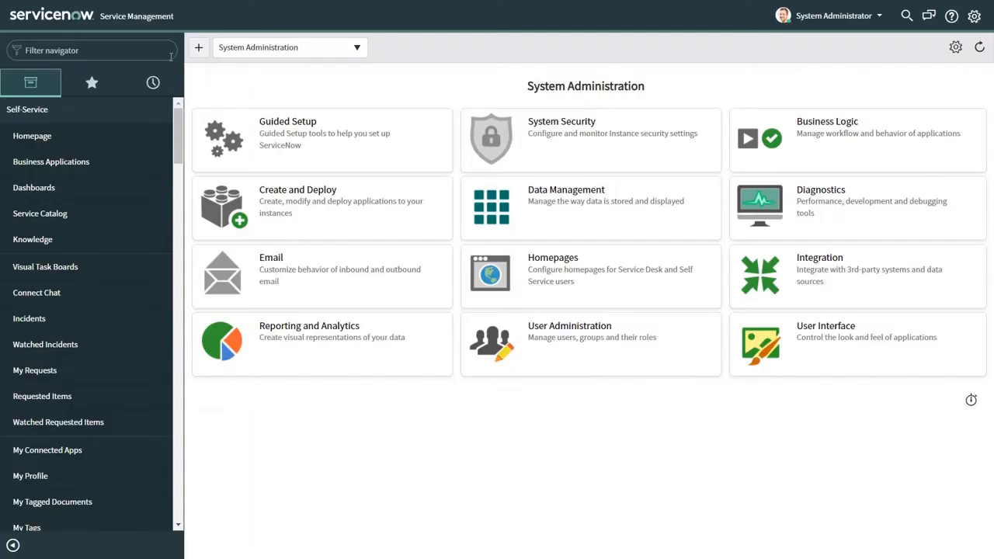
{"action": "type", "text": "Agent Workspace Home"}
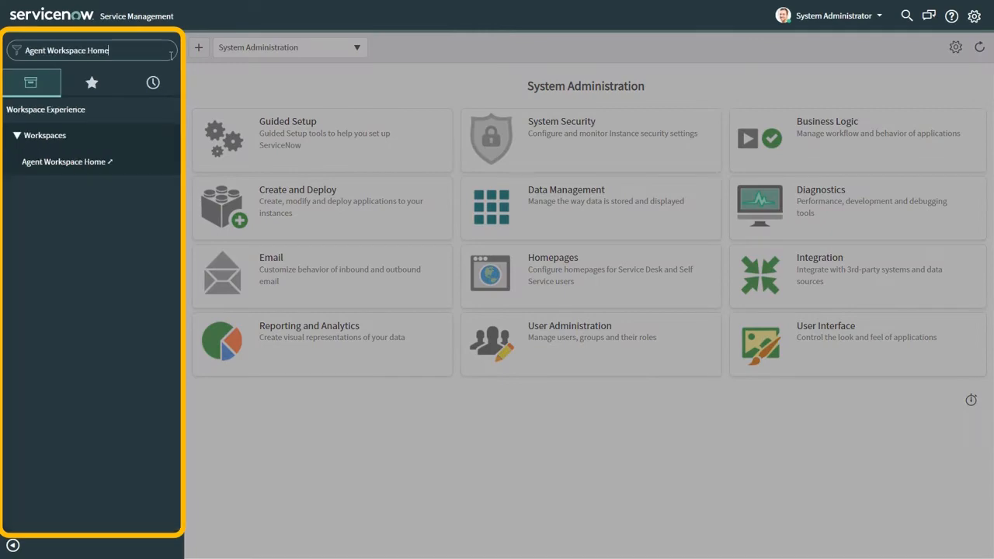
{"action": "left_click", "coordinate": [68, 163]}
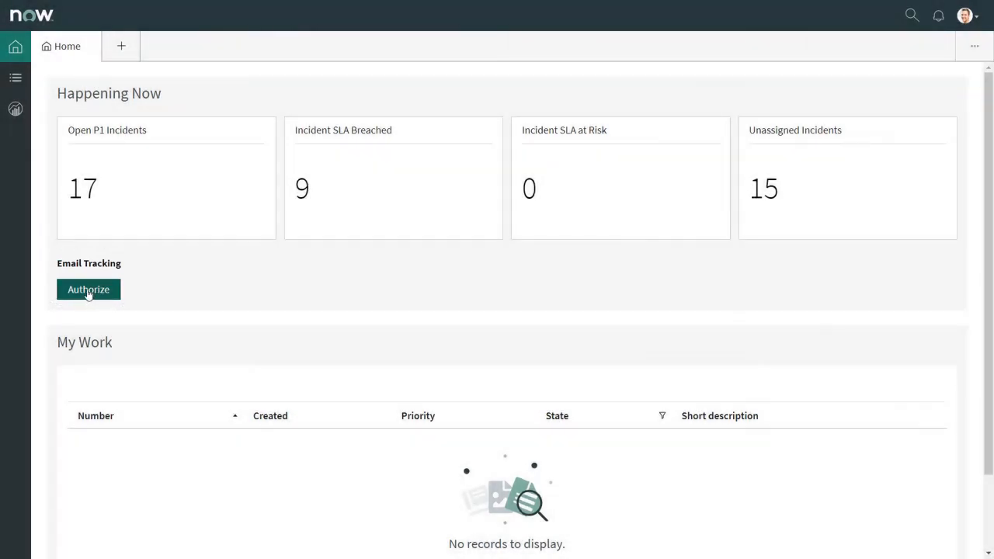
{"action": "left_click", "coordinate": [99, 293]}
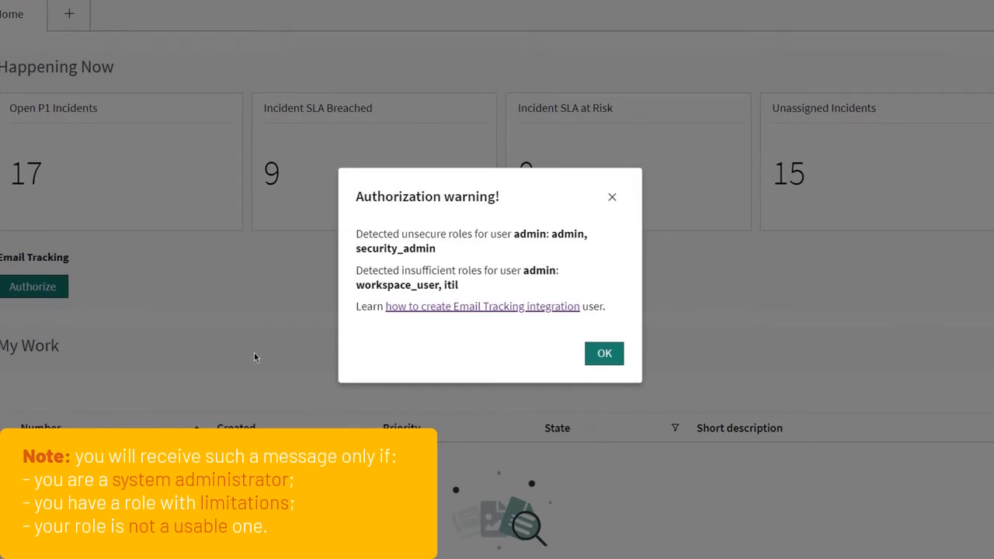
{"action": "left_click", "coordinate": [604, 354]}
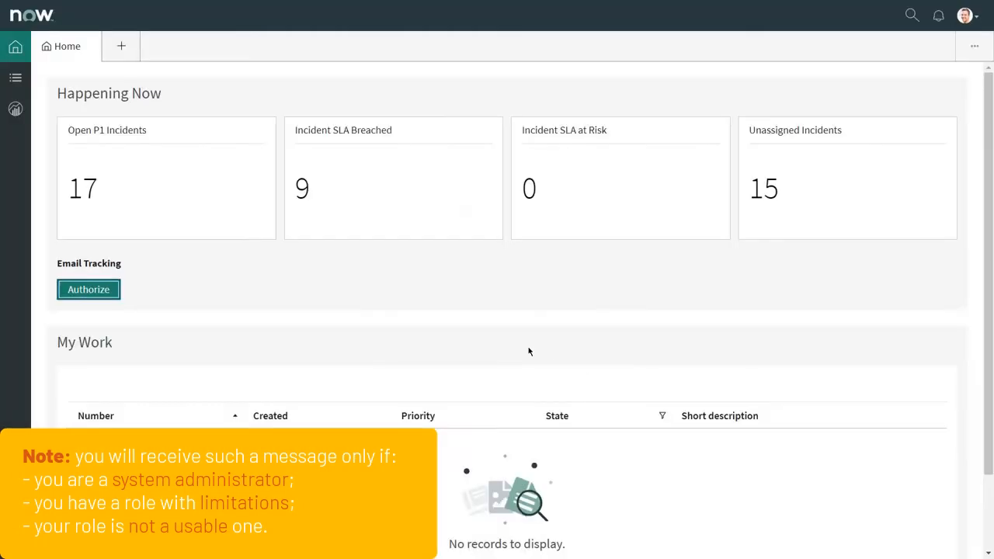
{"action": "scroll", "coordinate": [507, 349], "scroll_direction": "down", "scroll_amount": 1}
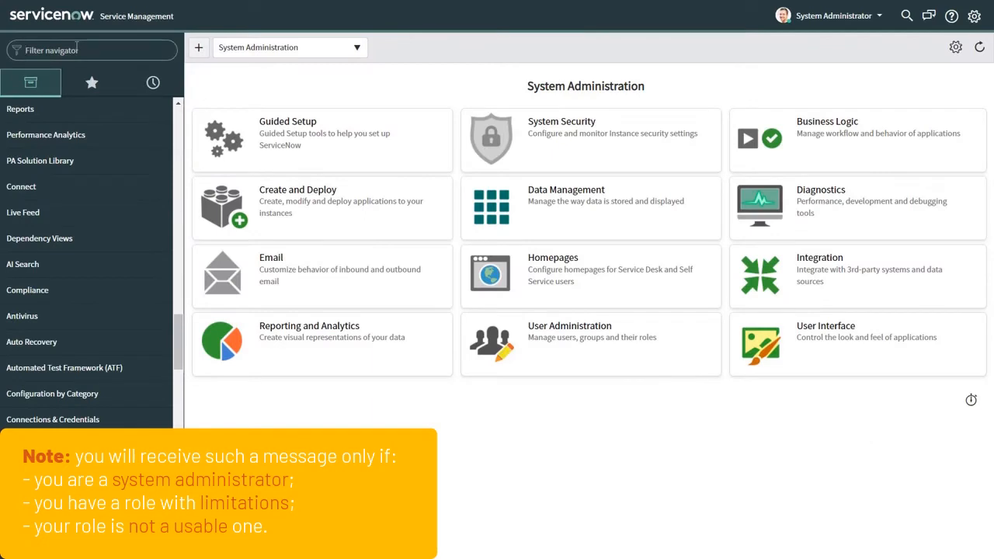
Open the Users list and start a new user record.
{"action": "type", "text": "User"}
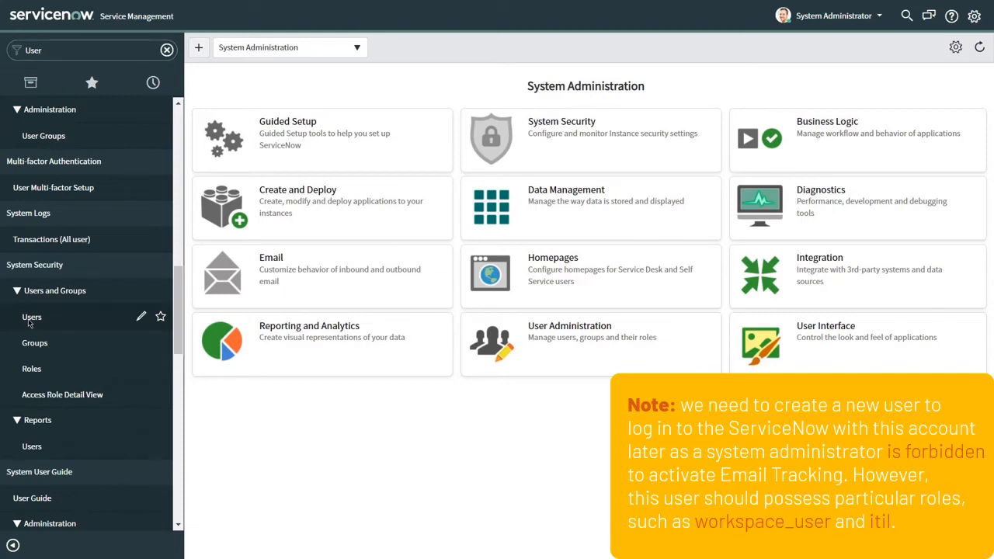
{"action": "left_click", "coordinate": [31, 318]}
{"action": "scroll", "coordinate": [335, 84], "scroll_direction": "down", "scroll_amount": 2}
{"action": "scroll", "coordinate": [335, 84], "scroll_direction": "up", "scroll_amount": 2}
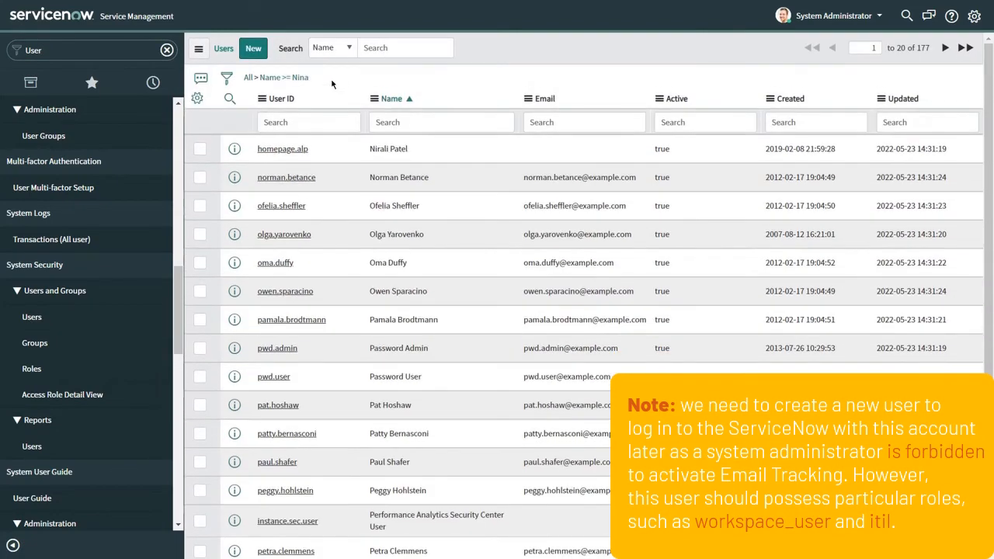
{"action": "left_click", "coordinate": [253, 48]}
Submit the user with User ID email_tracking, first and last name, and a password.
{"action": "type", "text": "e"}
{"action": "type", "text": "mail"}
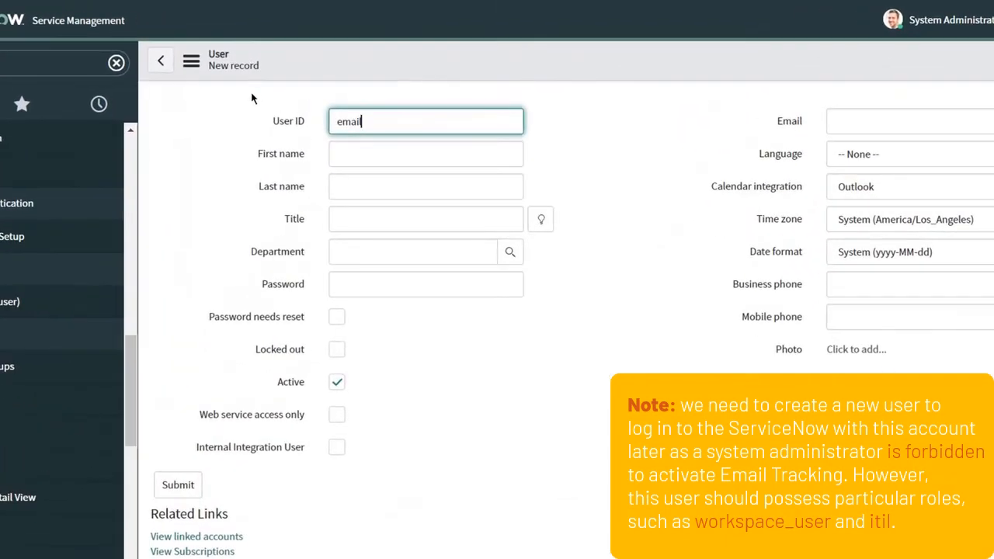
{"action": "type", "text": "_trac"}
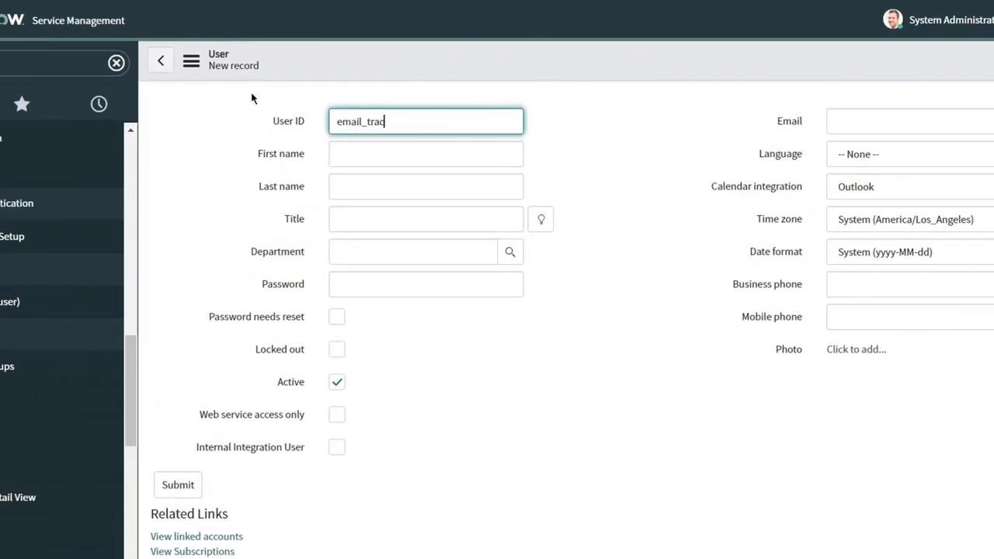
{"action": "type", "text": "king"}
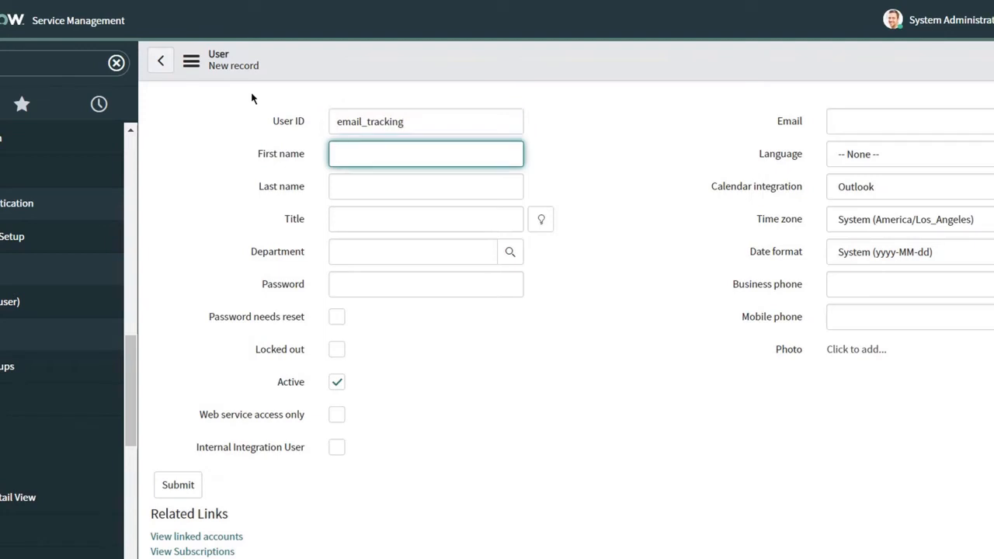
{"action": "key", "text": "Tab"}
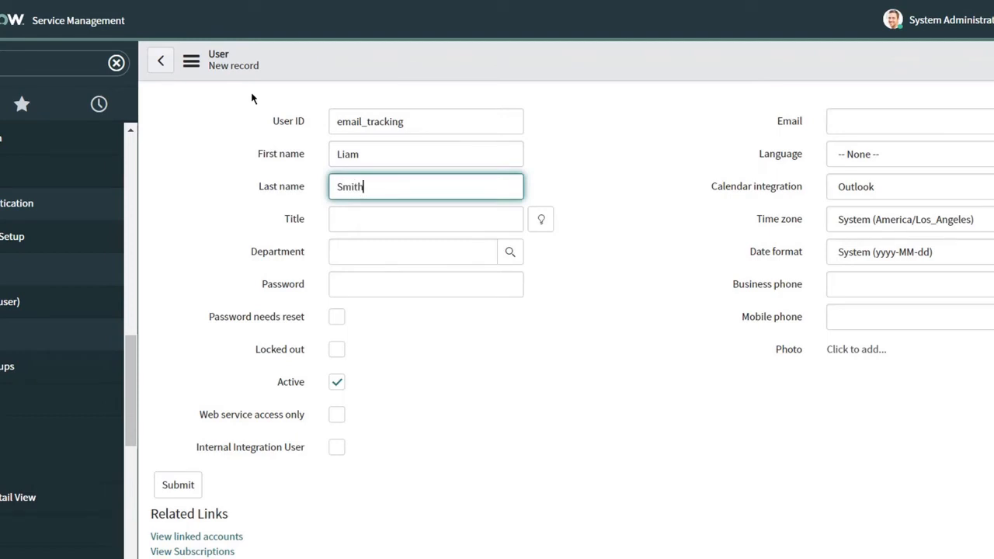
{"action": "key", "text": "Tab"}
{"action": "key", "text": "Tab"}
{"action": "key", "text": "Tab"}
{"action": "key", "text": "ctrl+v"}
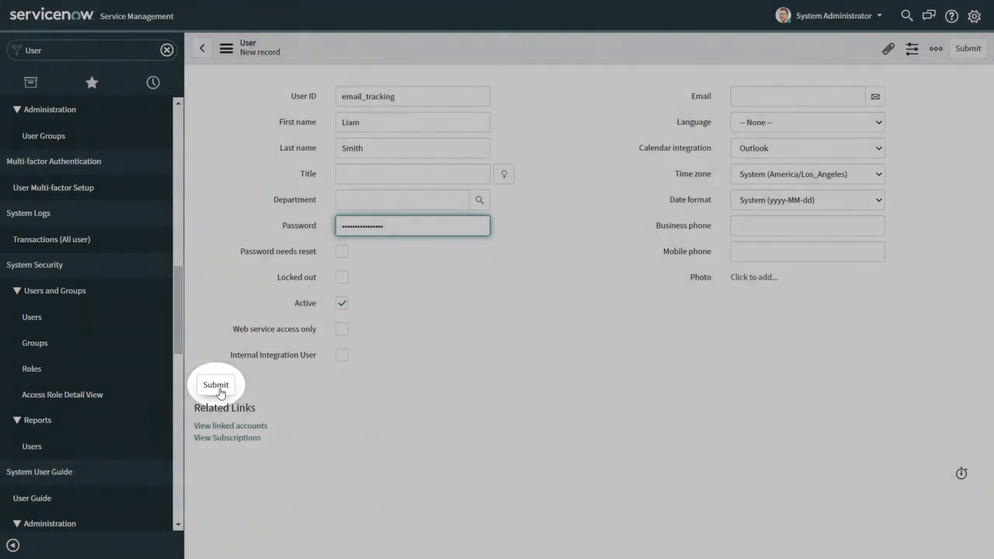
{"action": "left_click", "coordinate": [216, 384]}
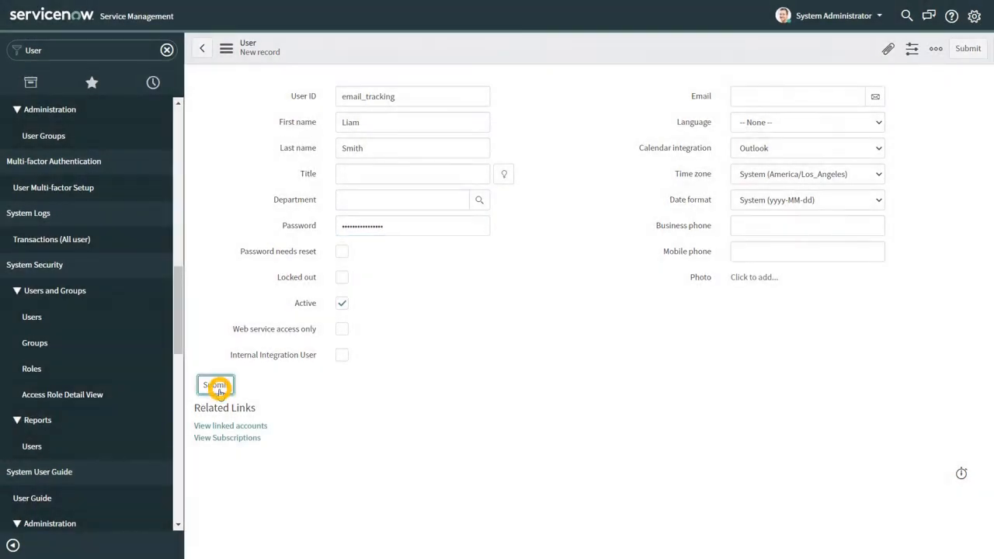
Find the new user by first name and open their role editor.
{"action": "left_click", "coordinate": [397, 44]}
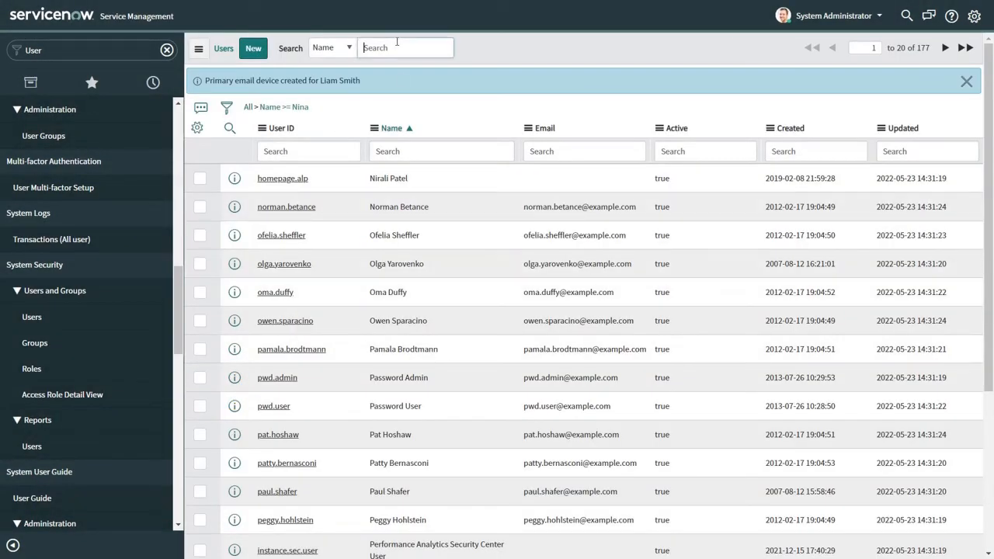
{"action": "type", "text": "Liam"}
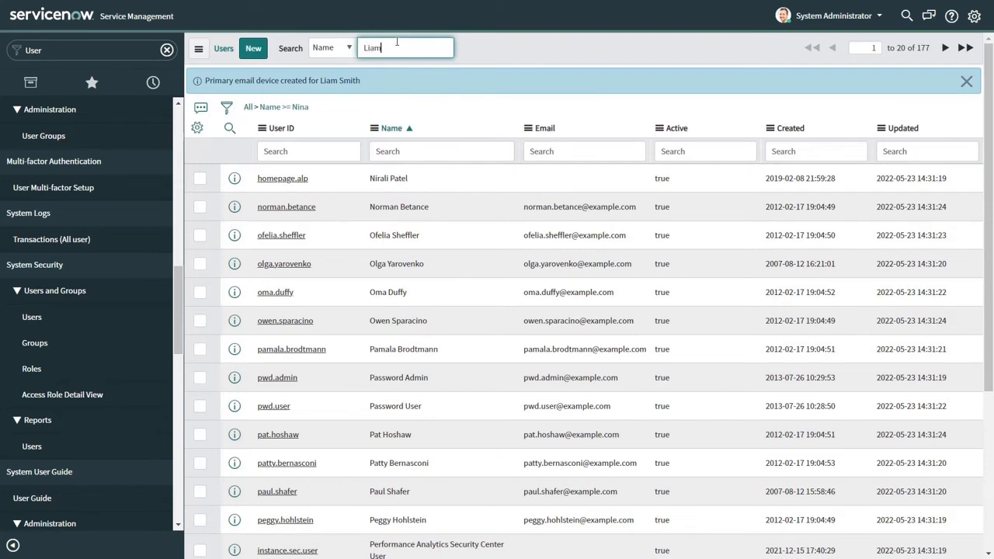
{"action": "key", "text": "Return"}
{"action": "left_click", "coordinate": [304, 149]}
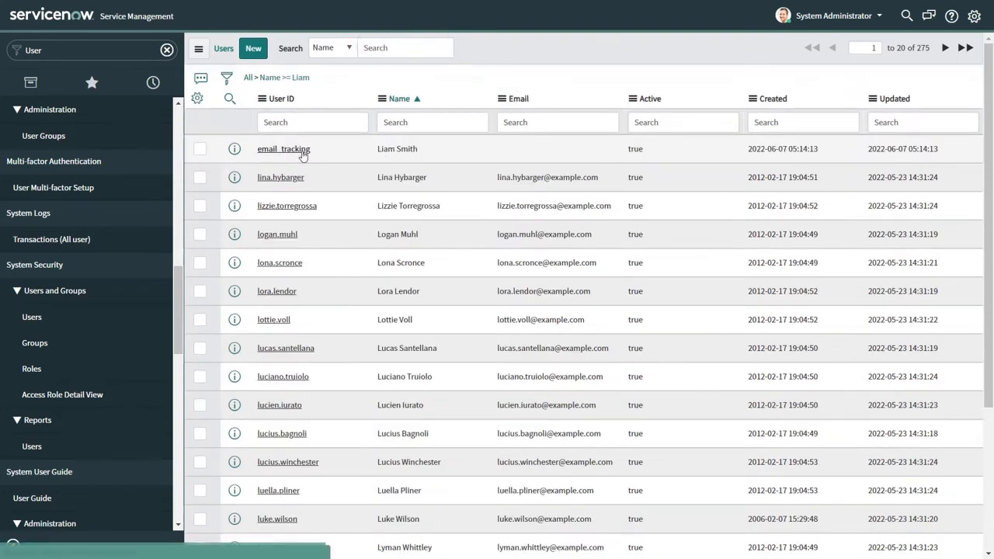
{"action": "scroll", "coordinate": [242, 136], "scroll_direction": "down", "scroll_amount": 3}
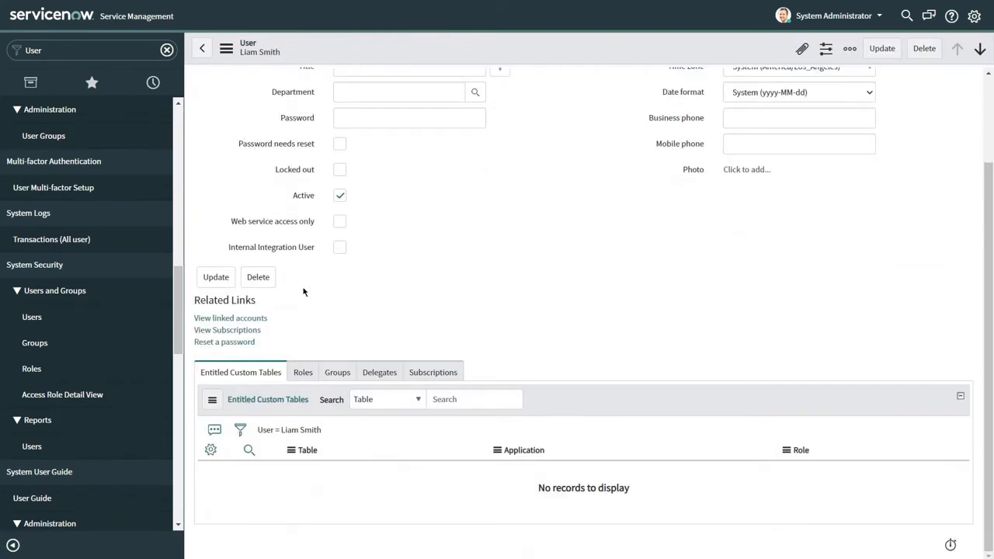
{"action": "left_click", "coordinate": [303, 372]}
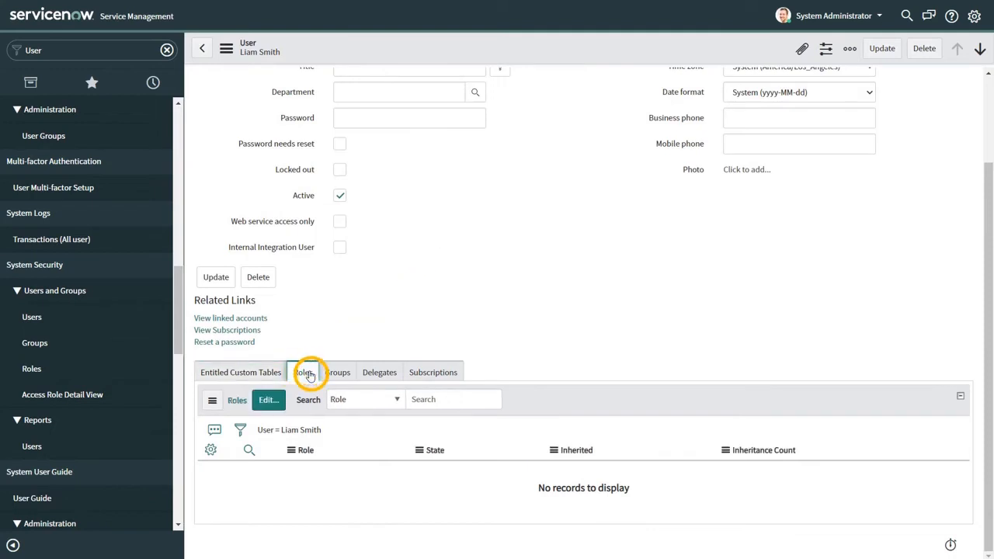
{"action": "left_click", "coordinate": [268, 400]}
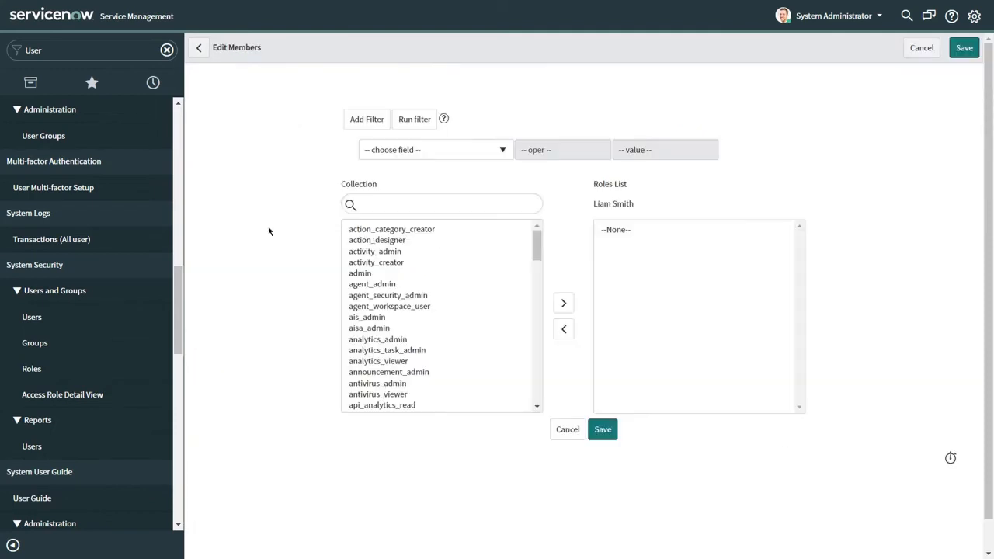
Add the workspace_user and itil roles to the user and save.
{"action": "left_click", "coordinate": [403, 205]}
{"action": "type", "text": "workspa"}
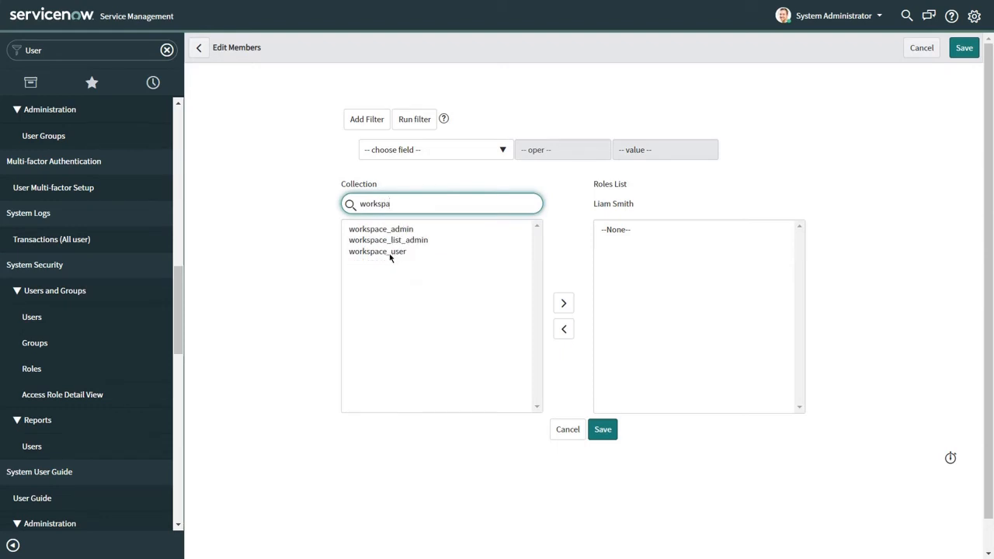
{"action": "left_click", "coordinate": [390, 253]}
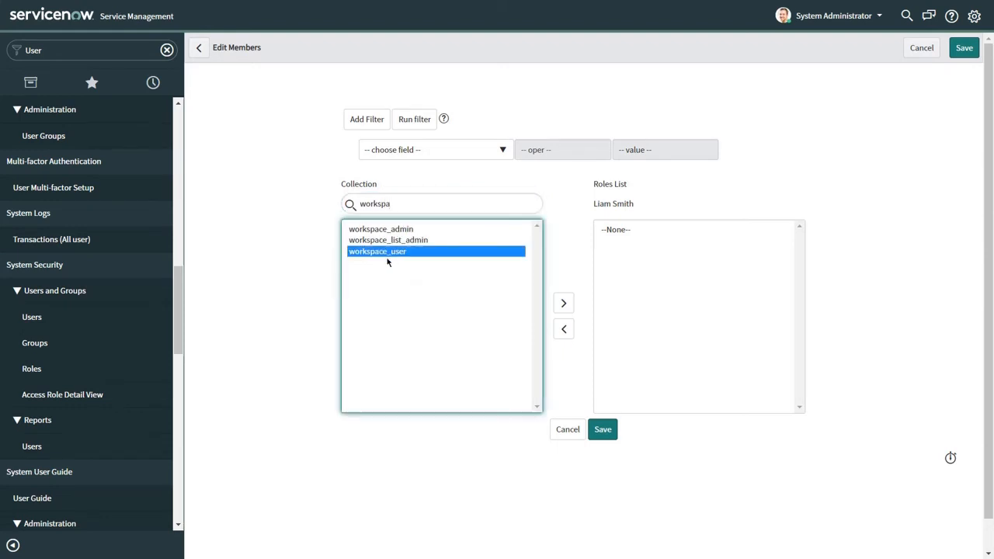
{"action": "left_click", "coordinate": [564, 302]}
{"action": "double_click", "coordinate": [481, 202]}
{"action": "type", "text": "itil"}
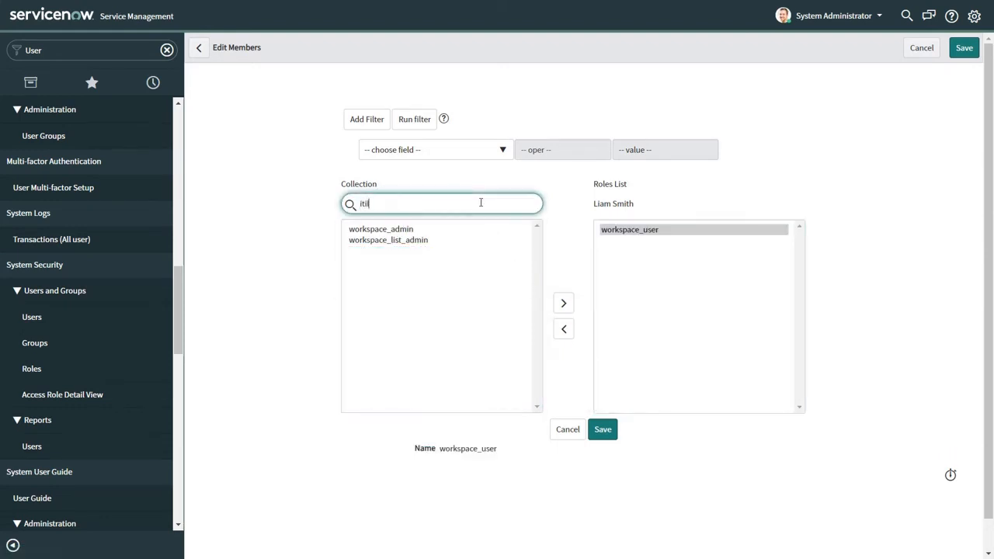
{"action": "left_click", "coordinate": [367, 229]}
{"action": "left_click", "coordinate": [563, 302]}
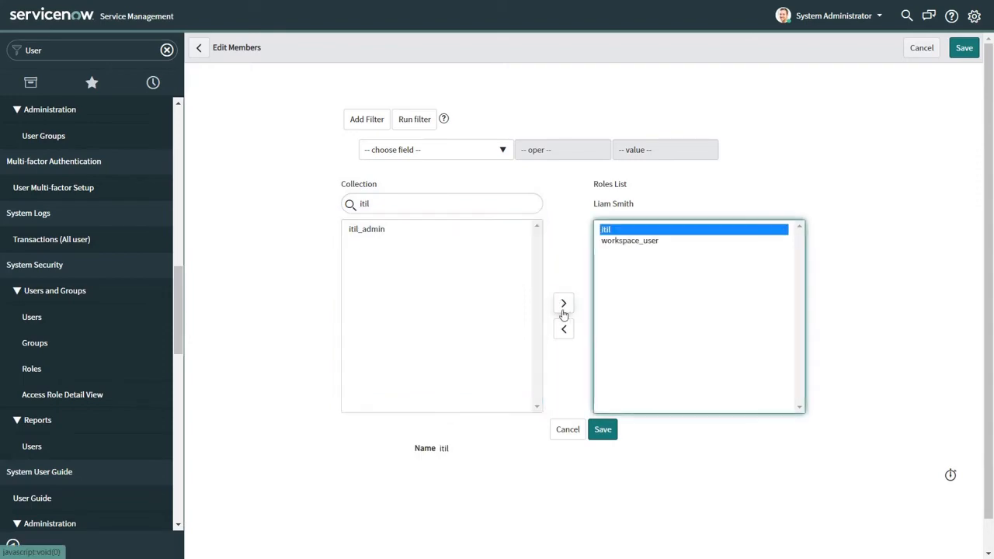
{"action": "left_click", "coordinate": [604, 431]}
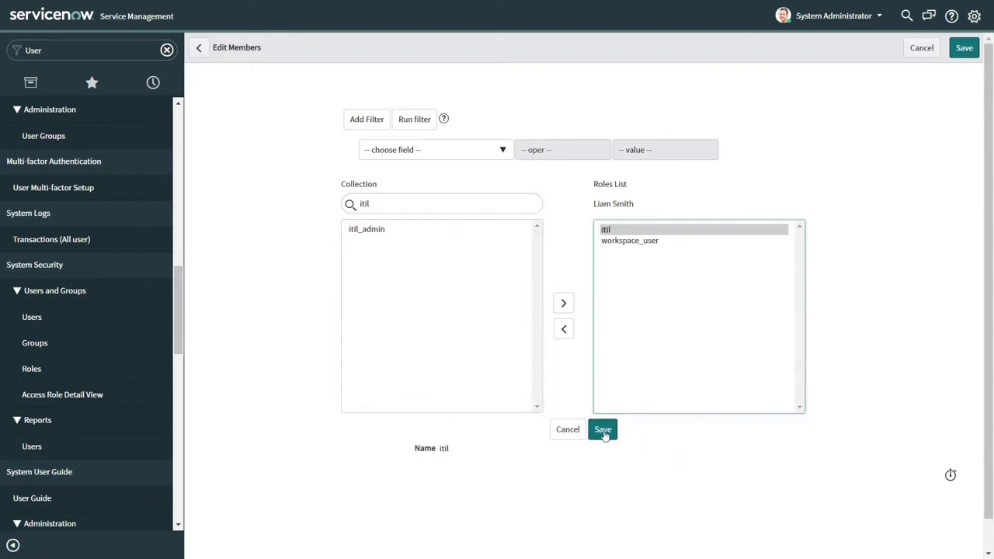
Sign in as email_tracking with the account password and open Agent Workspace Home.
{"action": "type", "text": "emai"}
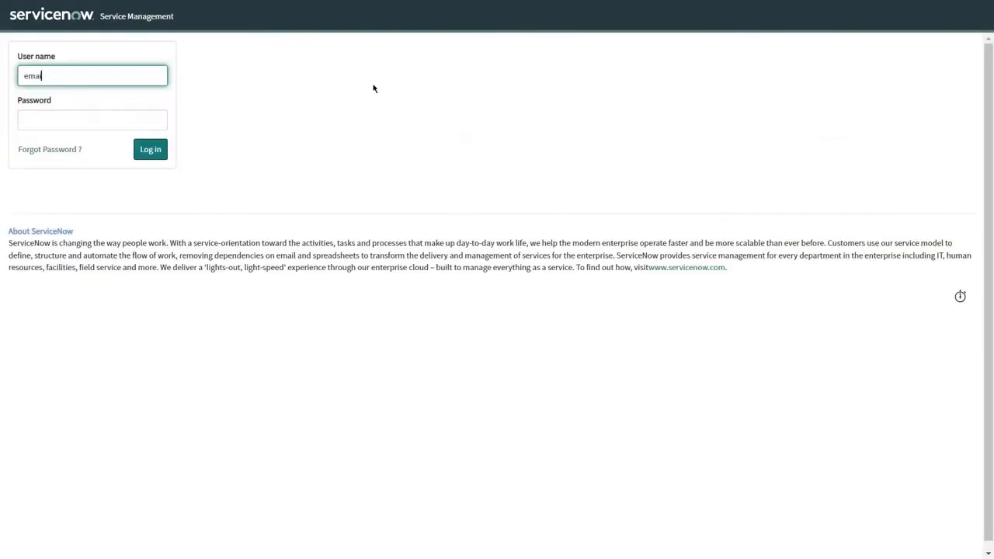
{"action": "type", "text": "l_tracking"}
{"action": "key", "text": "Tab"}
{"action": "key", "text": "ctrl+v"}
{"action": "key", "text": "Return"}
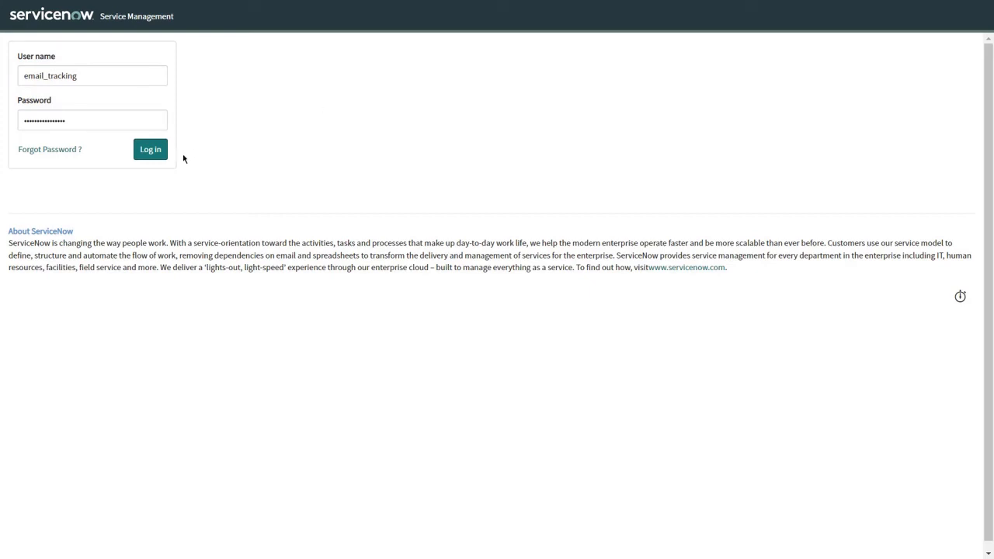
{"action": "left_click", "coordinate": [153, 152]}
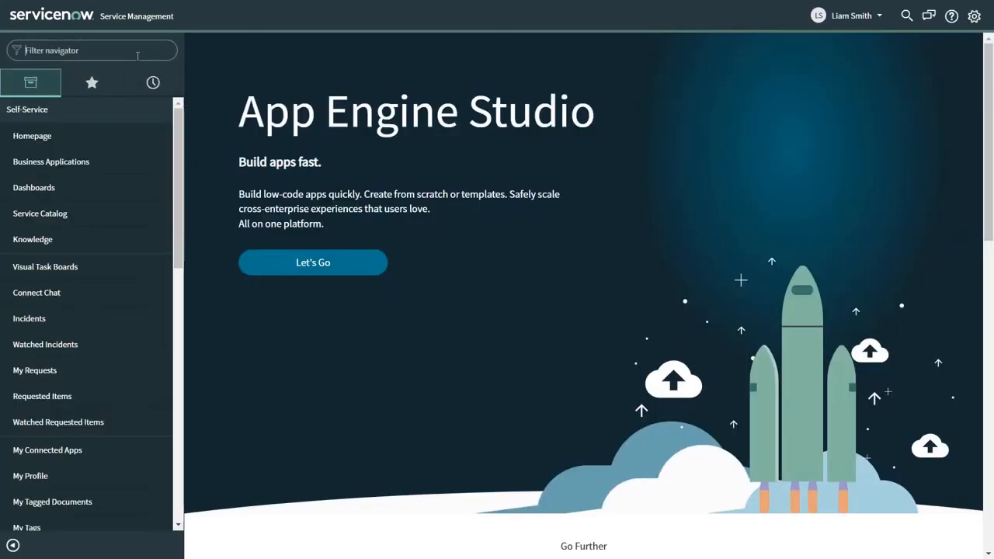
{"action": "type", "text": "agent"}
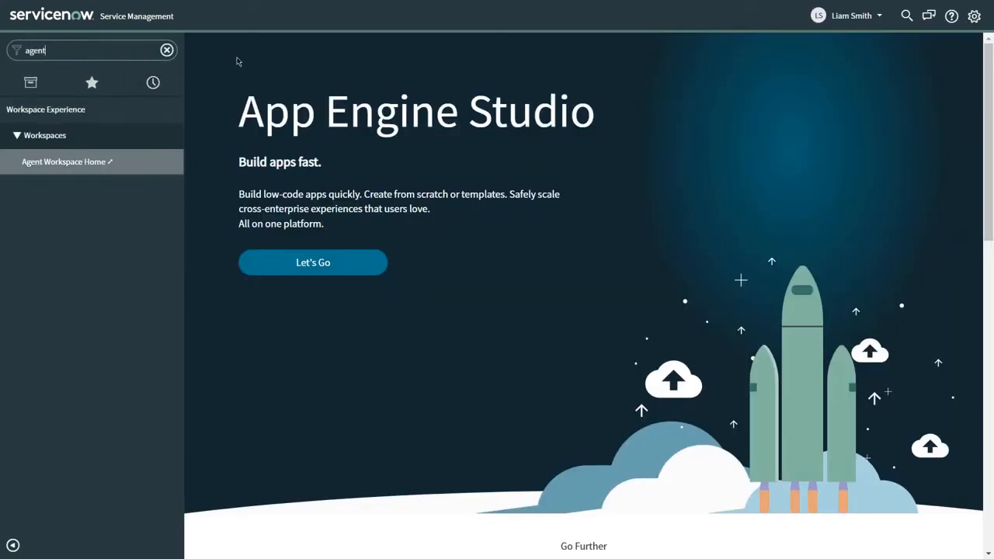
{"action": "left_click", "coordinate": [93, 172]}
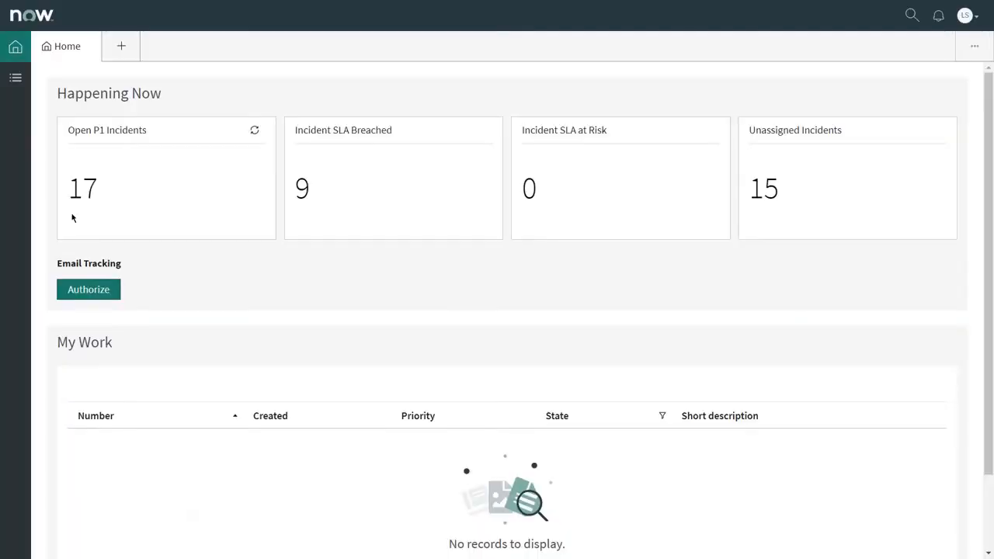
Authorize the Email Tracking component and allow its OAuth connection to the account.
{"action": "left_click", "coordinate": [90, 295]}
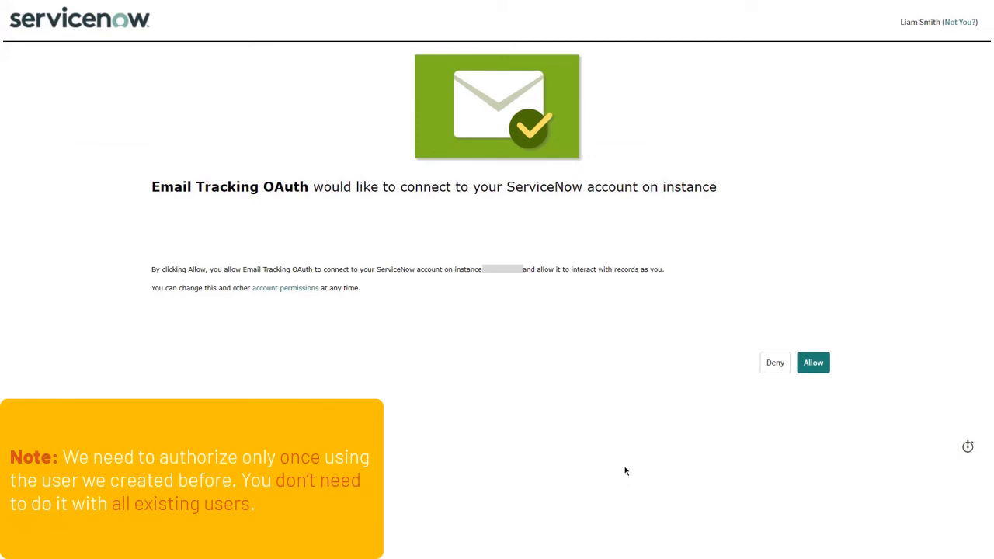
{"action": "left_click", "coordinate": [813, 364]}
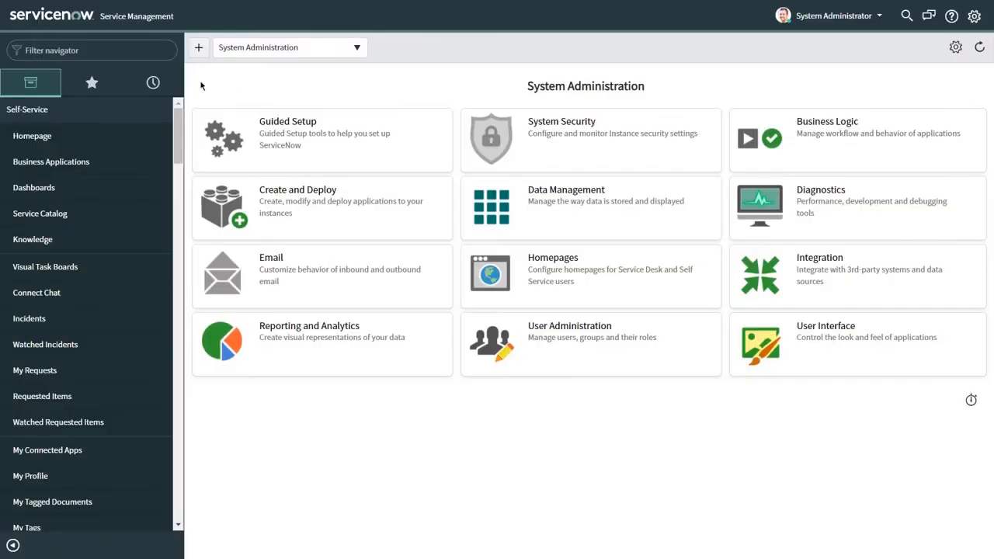
Find System Properties > Email Properties in the navigator and save the email settings.
{"action": "left_click", "coordinate": [140, 50]}
{"action": "type", "text": "Email Properties"}
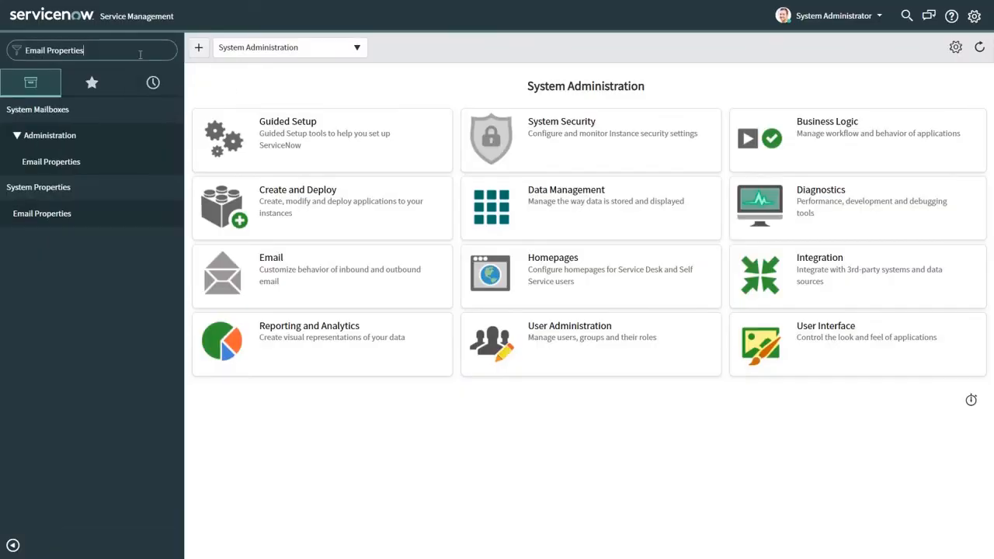
{"action": "left_click", "coordinate": [43, 215]}
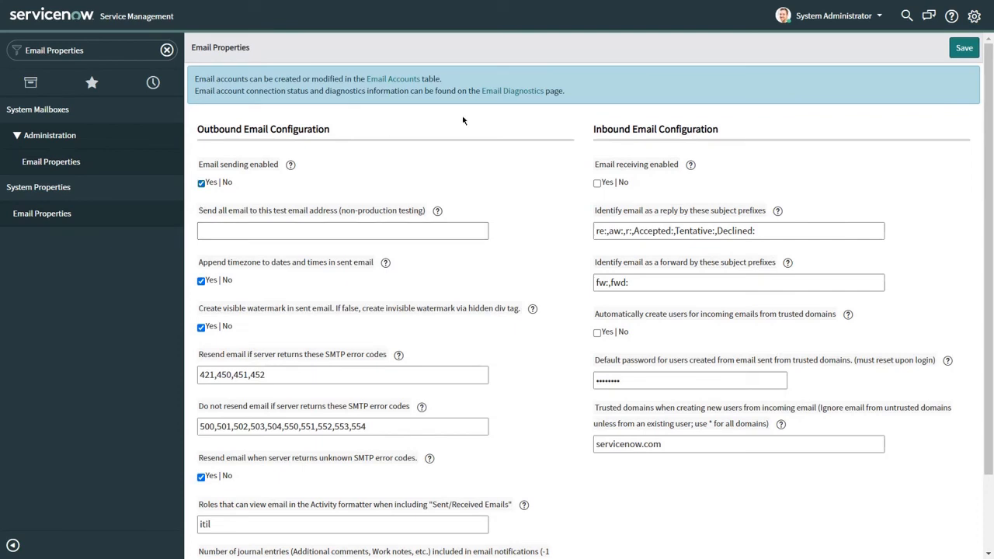
{"action": "left_click", "coordinate": [964, 49]}
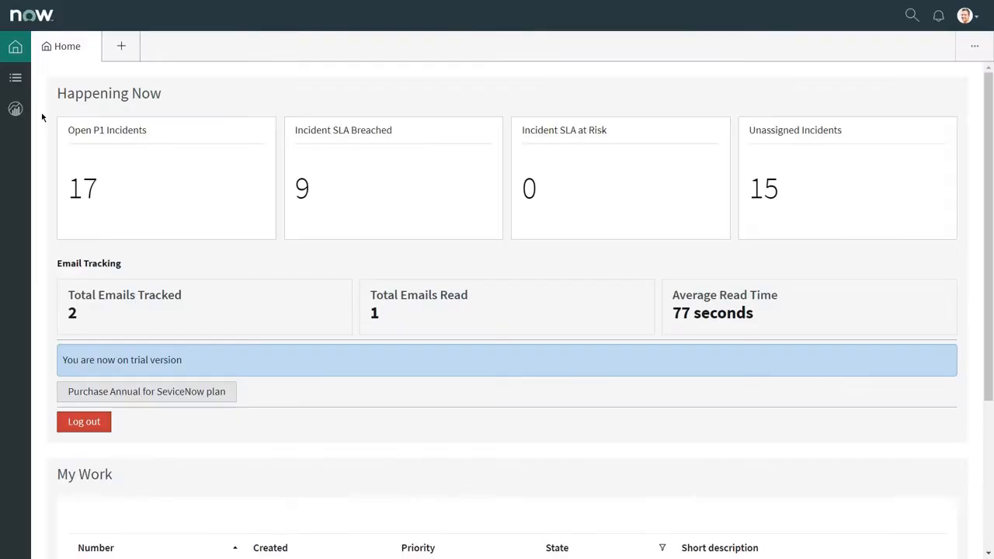
Start a new incident with contact type Email and the caller chosen from suggestions.
{"action": "left_click", "coordinate": [15, 78]}
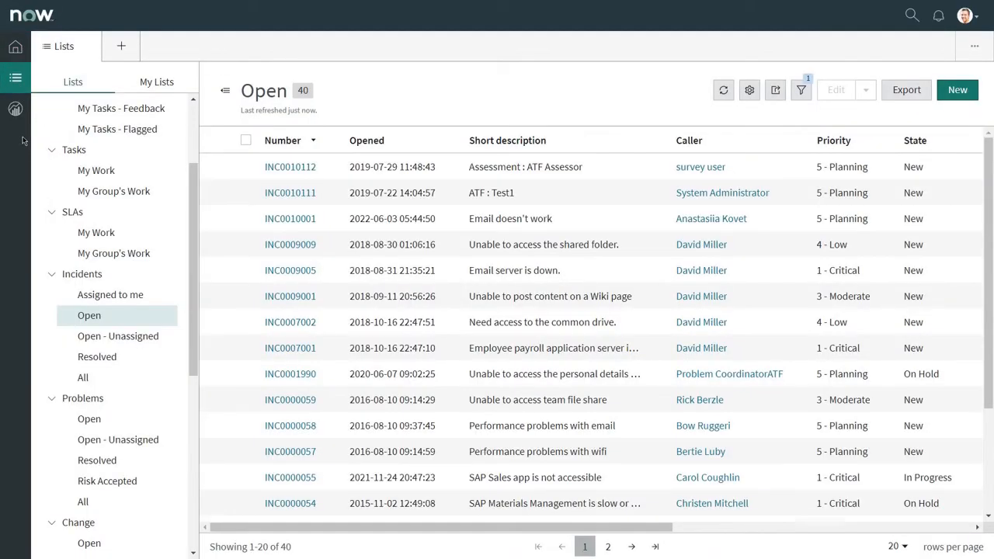
{"action": "left_click", "coordinate": [955, 90]}
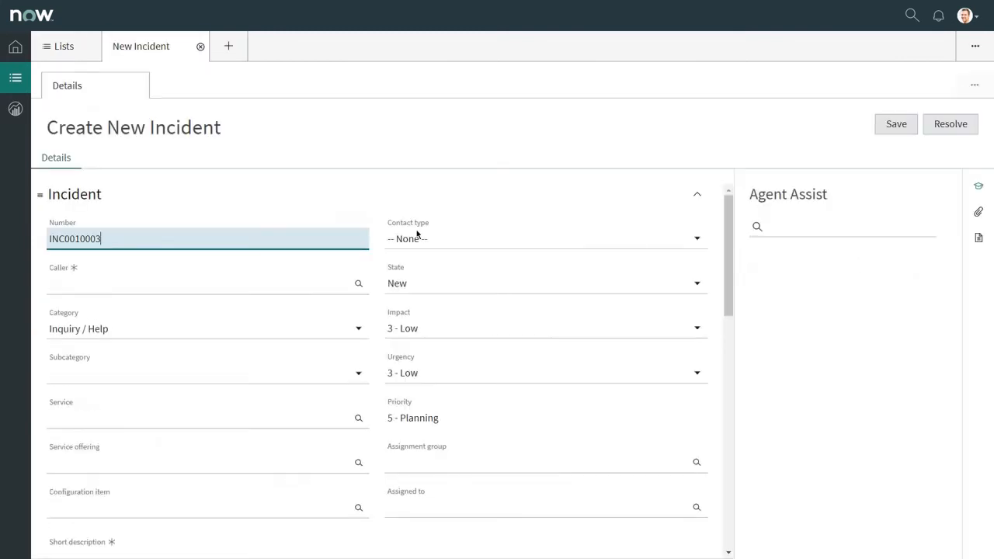
{"action": "left_click", "coordinate": [689, 240]}
{"action": "left_click", "coordinate": [644, 279]}
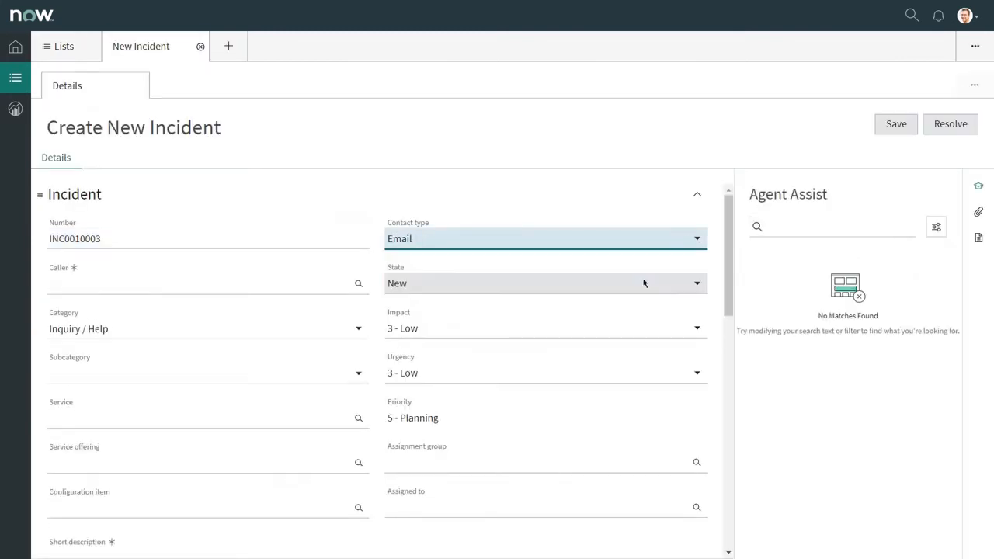
{"action": "left_click", "coordinate": [131, 284]}
{"action": "left_click", "coordinate": [107, 324]}
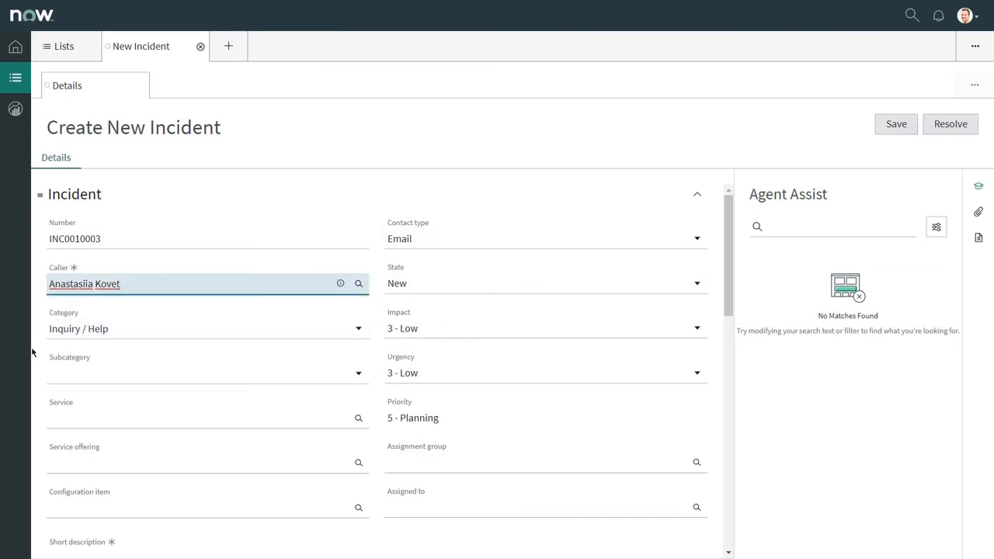
Enter short description 'Invalid email address' and save incident INC0010003.
{"action": "scroll", "coordinate": [32, 353], "scroll_direction": "down", "scroll_amount": 4}
{"action": "left_click", "coordinate": [104, 228]}
{"action": "type", "text": "Invalid em"}
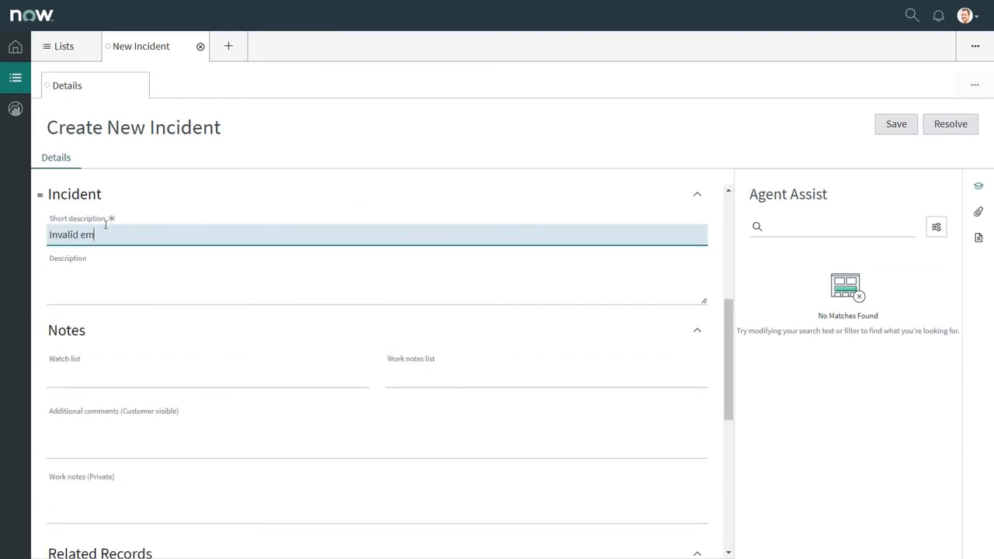
{"action": "type", "text": "ail address"}
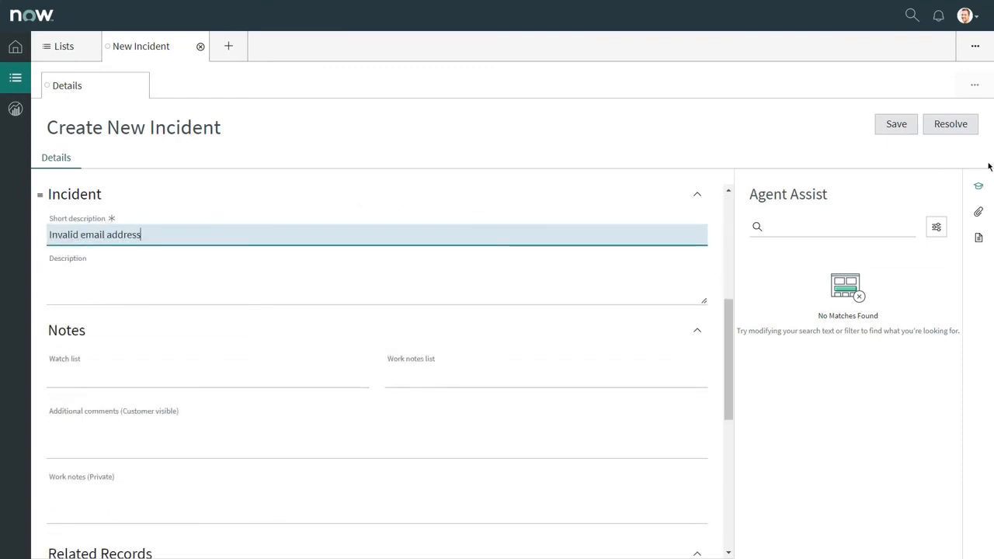
{"action": "left_click", "coordinate": [897, 124]}
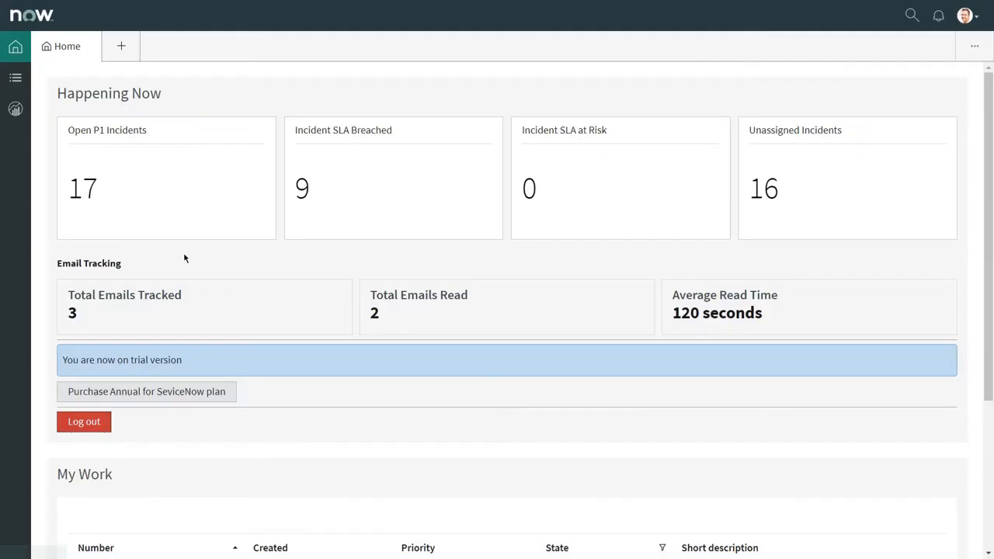
Open INC0010003 from the Open incidents list and view the email read-time work note.
{"action": "left_click", "coordinate": [15, 77]}
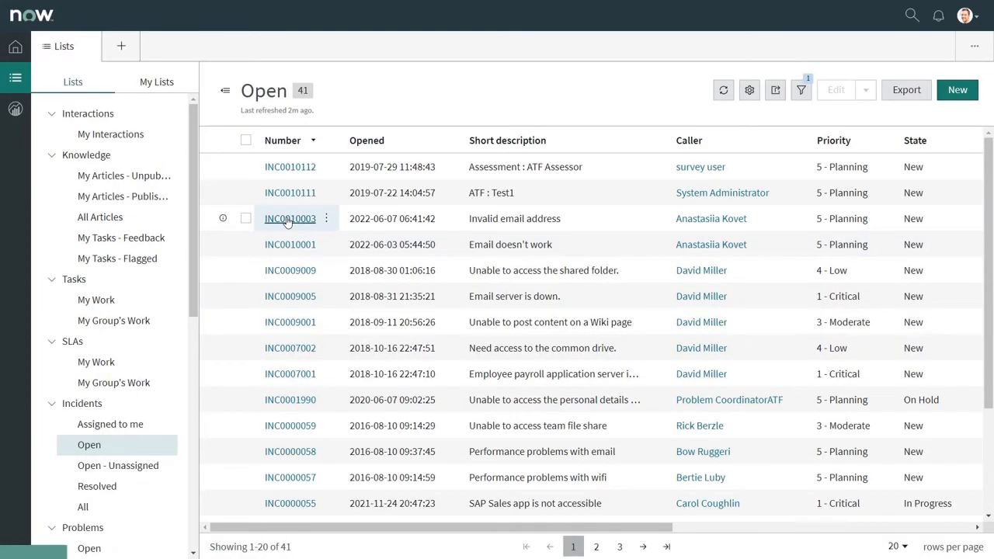
{"action": "left_click", "coordinate": [288, 220]}
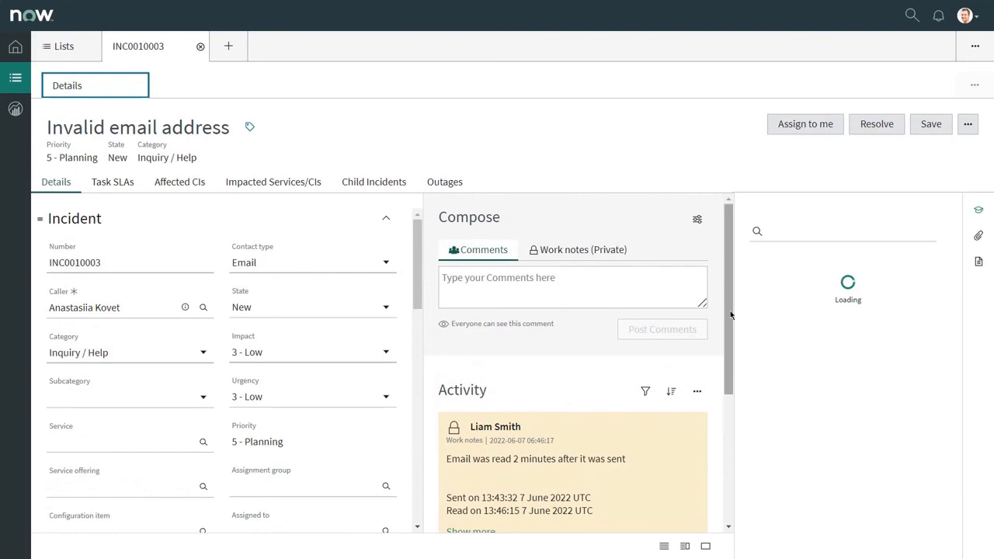
{"action": "left_click_drag", "start_coordinate": [730, 313], "coordinate": [743, 378]}
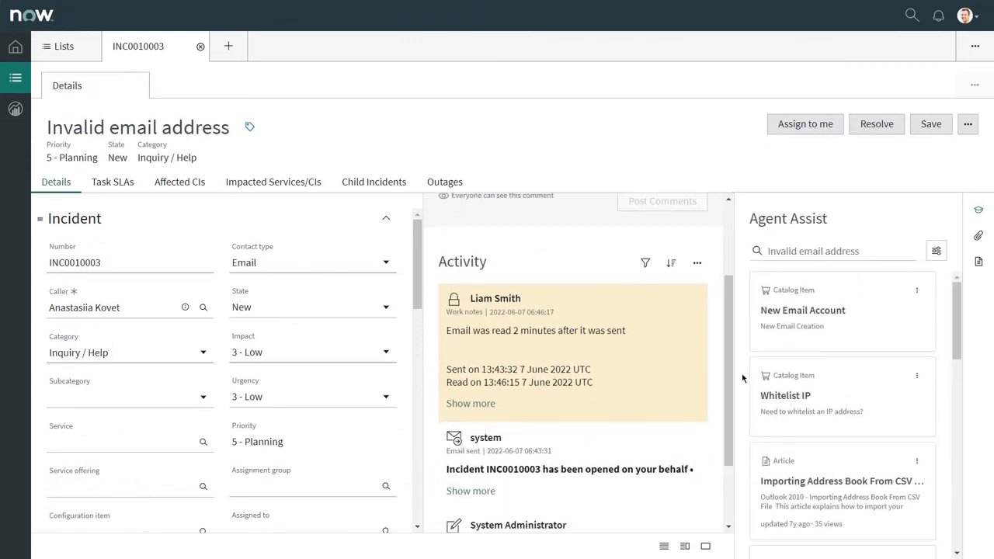